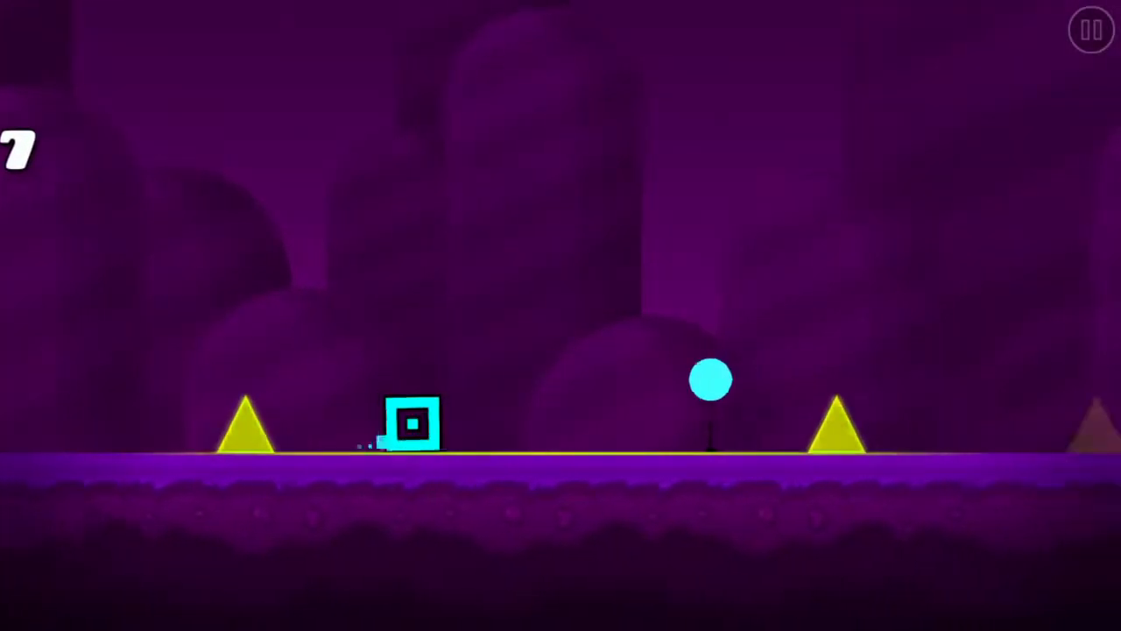
Restart the level and jump the cube past spikes, pad blocks and the monster pillar section.
key("space")
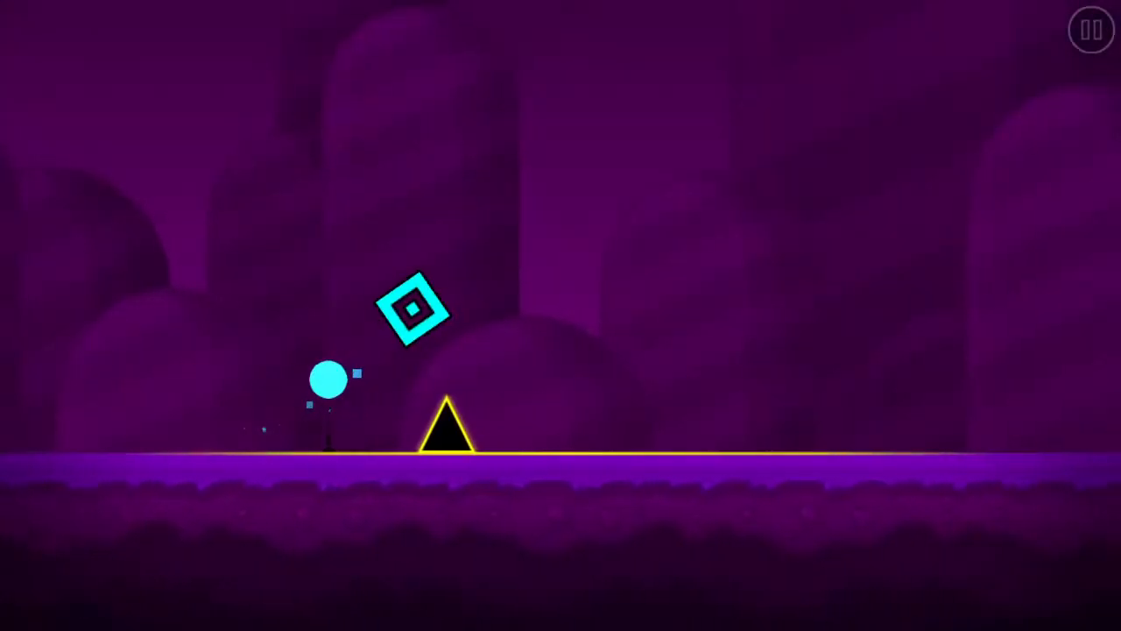
key("space")
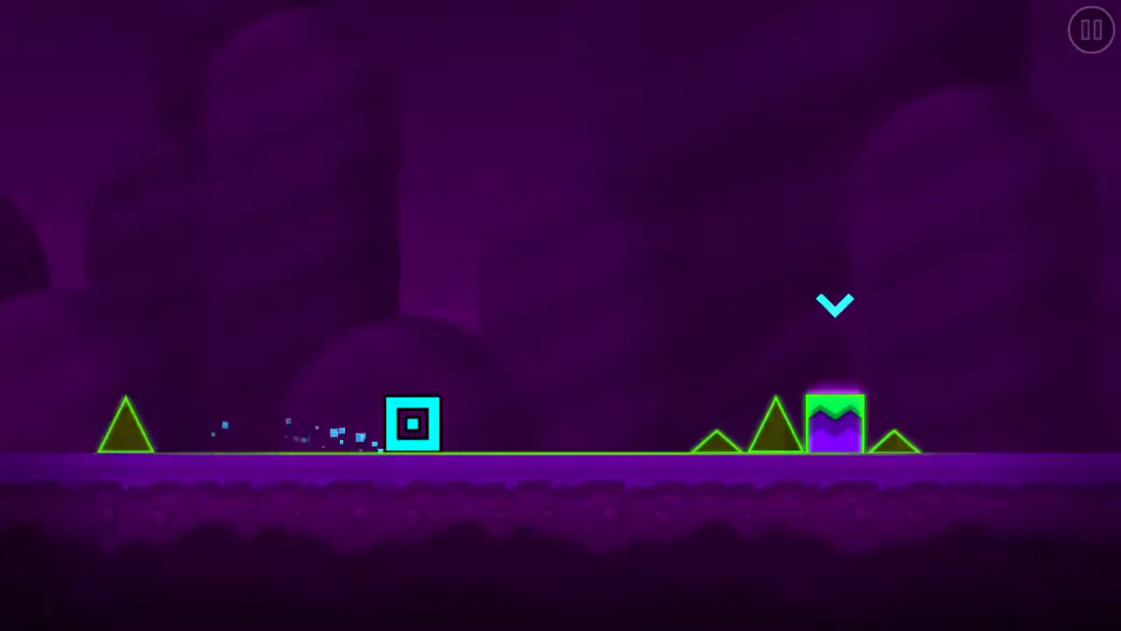
key("space")
key("space")
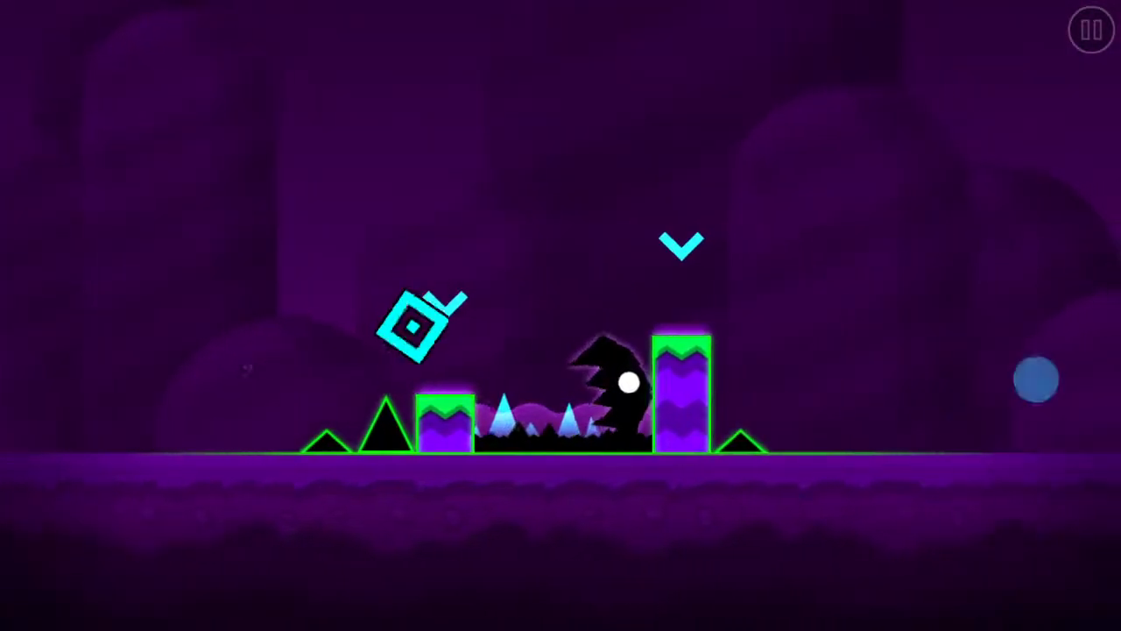
key("space")
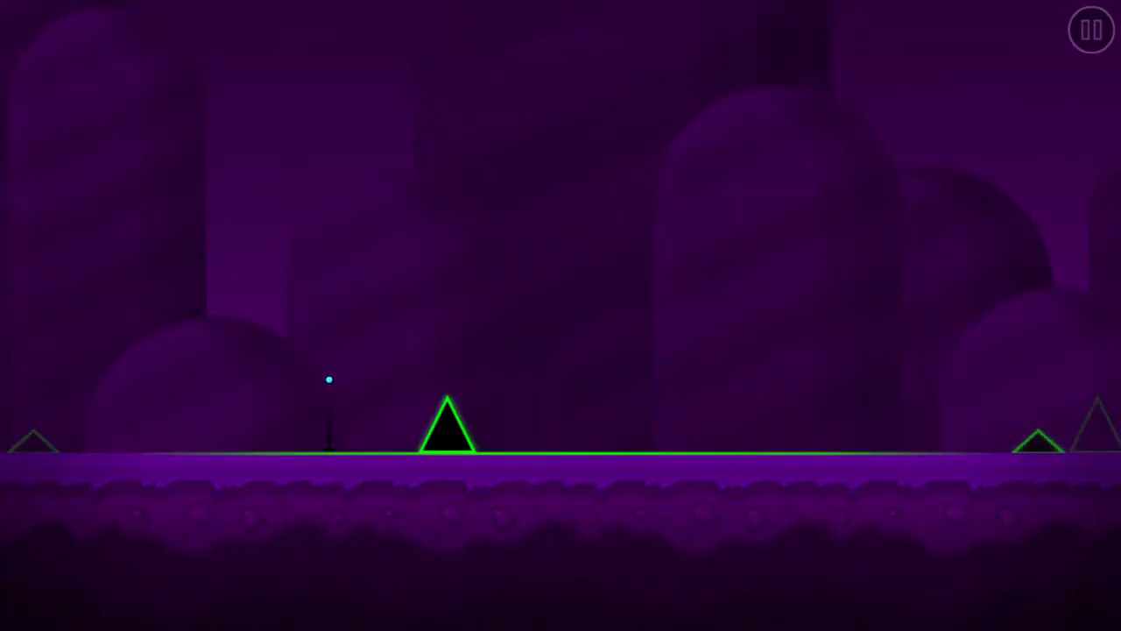
key("space")
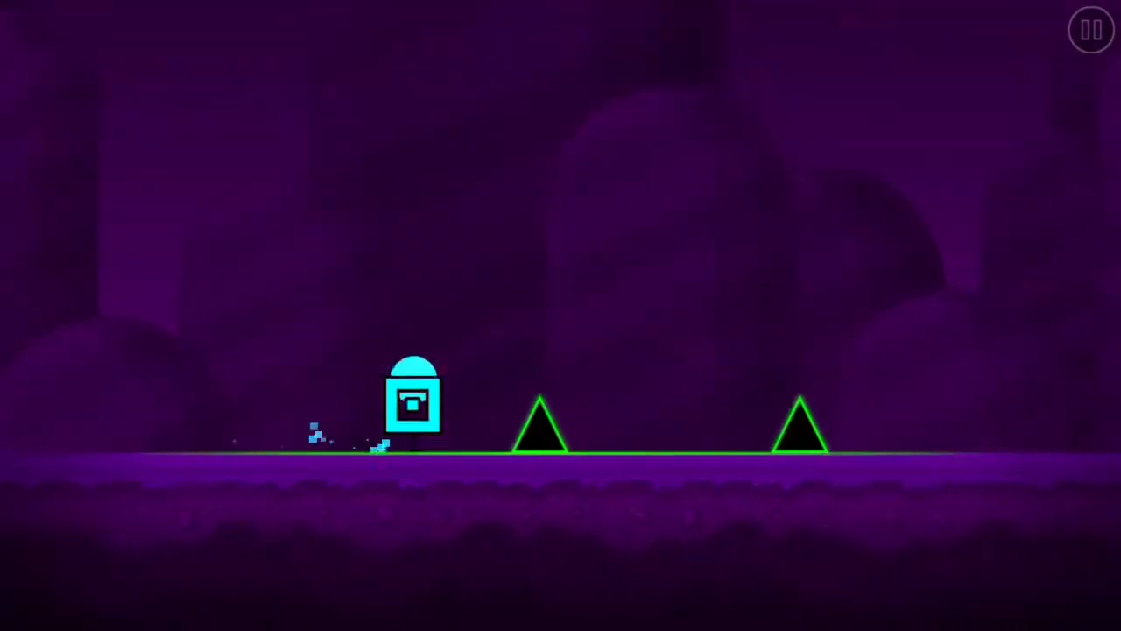
key("space")
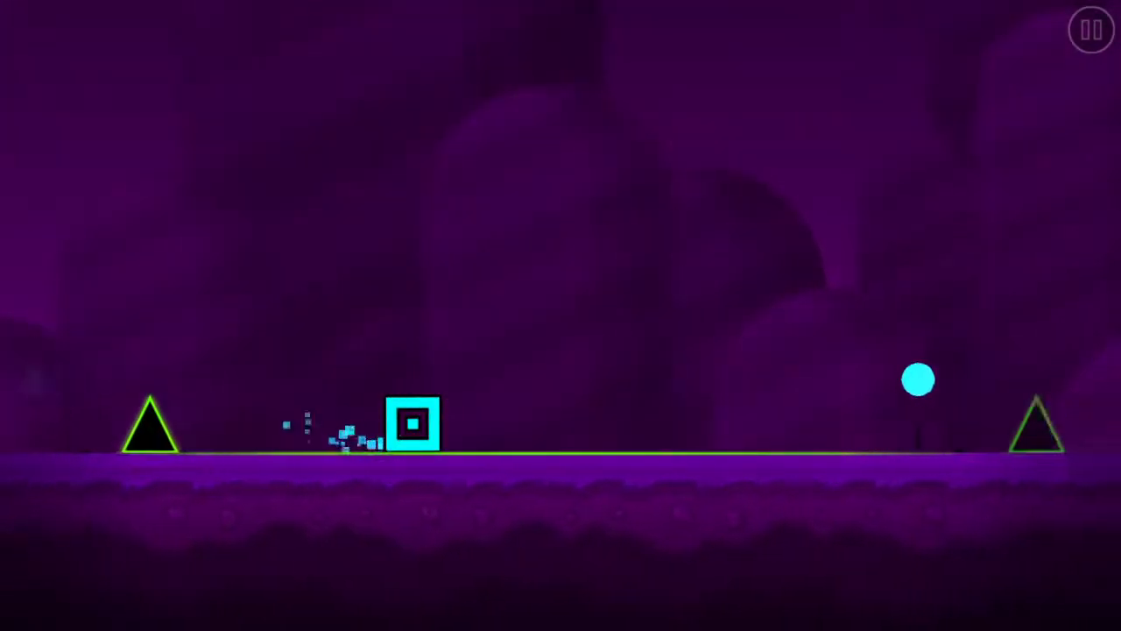
key("space")
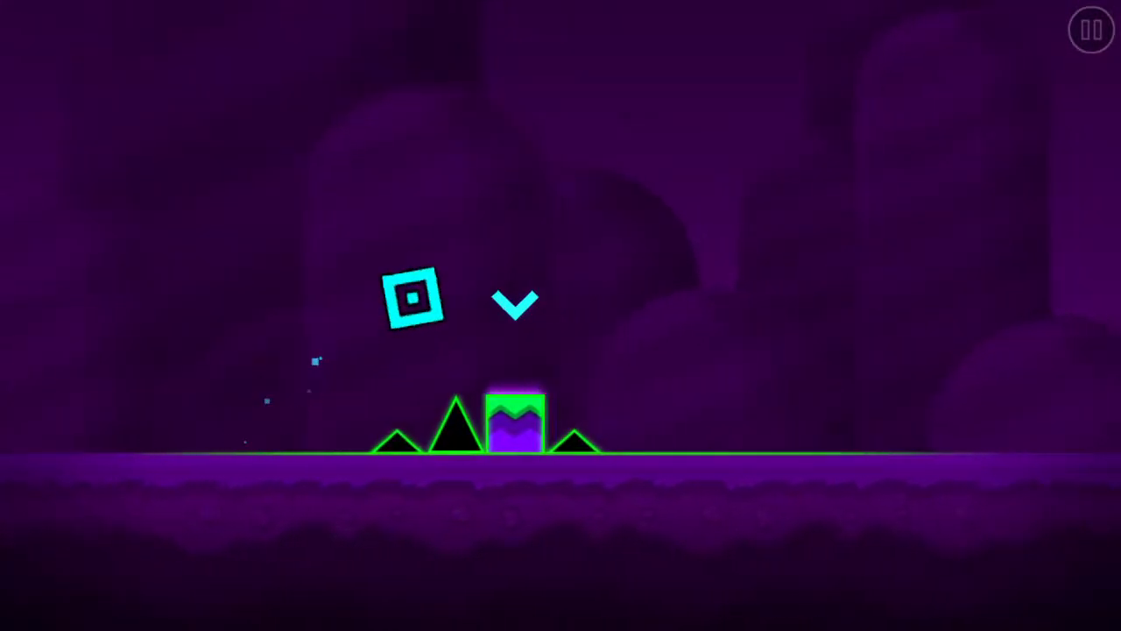
key("space")
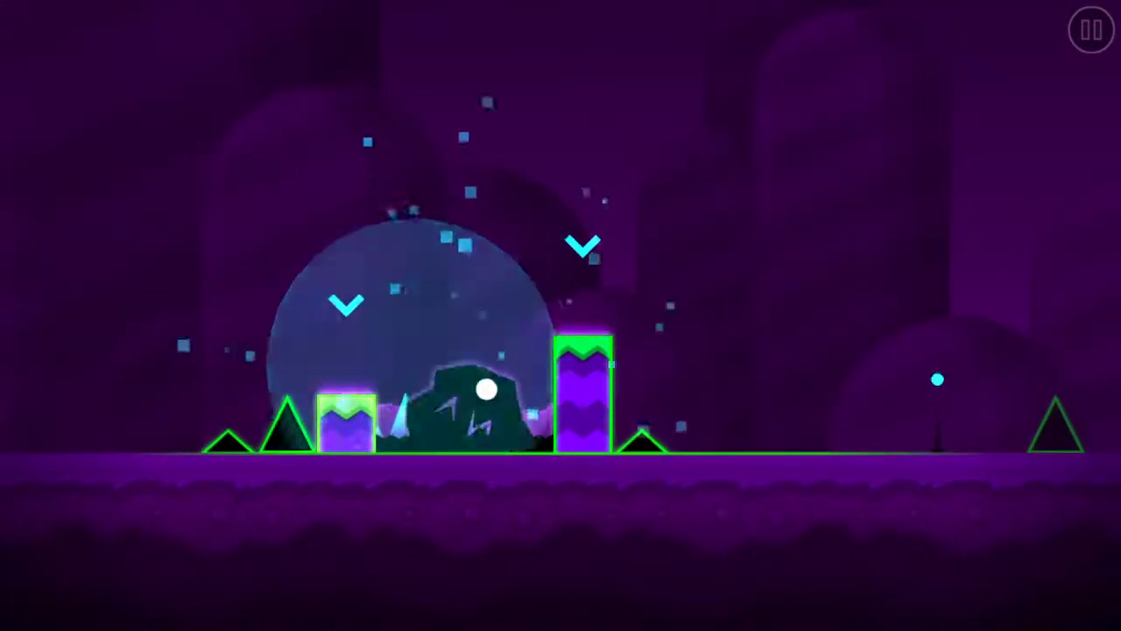
Clear the opening spikes on two fresh attempts, bouncing off the blue orb.
key("space")
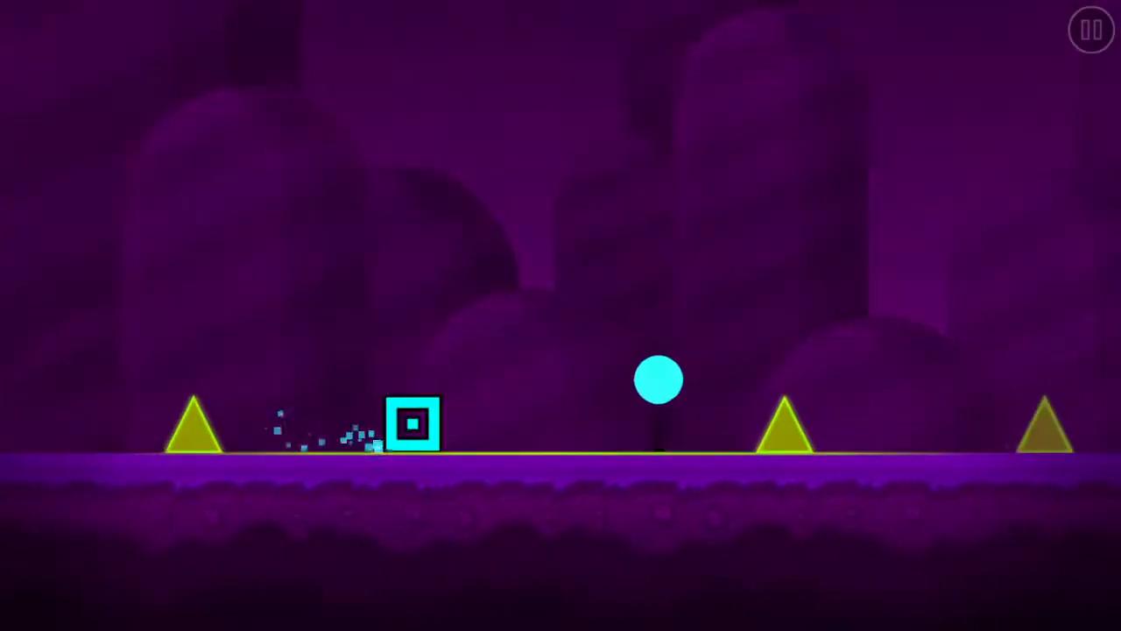
key("space")
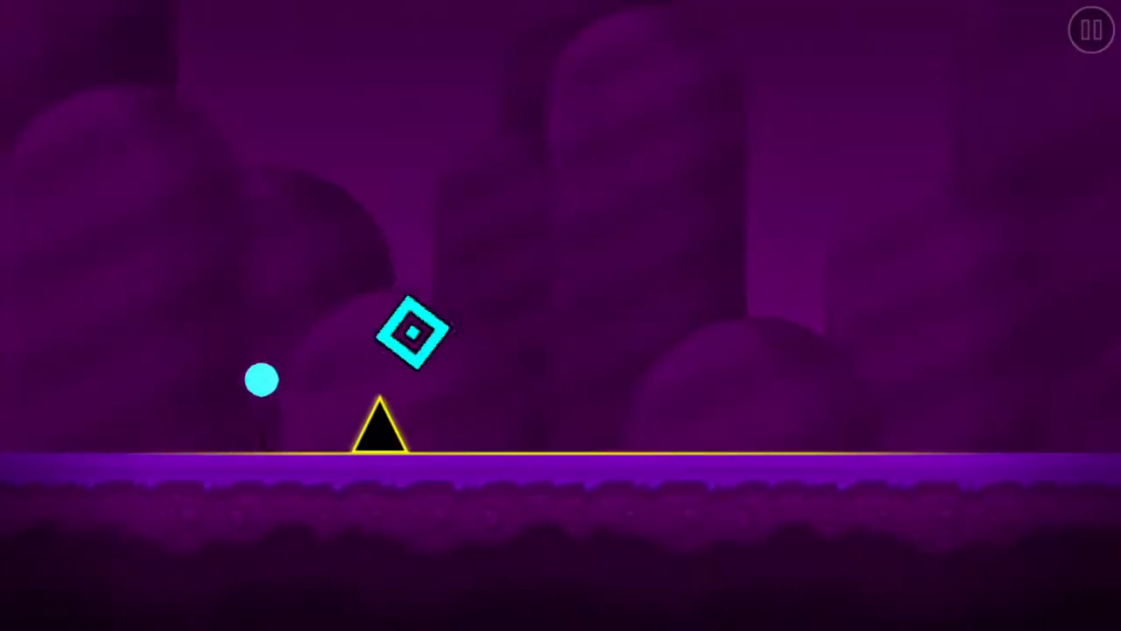
key("space")
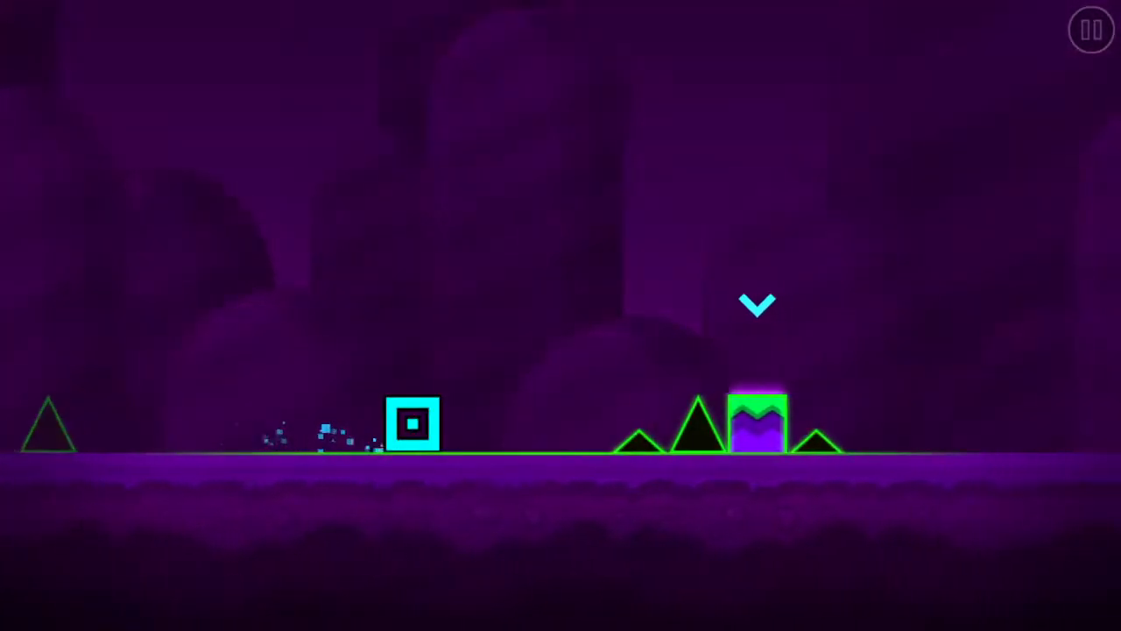
key("space")
key("space")
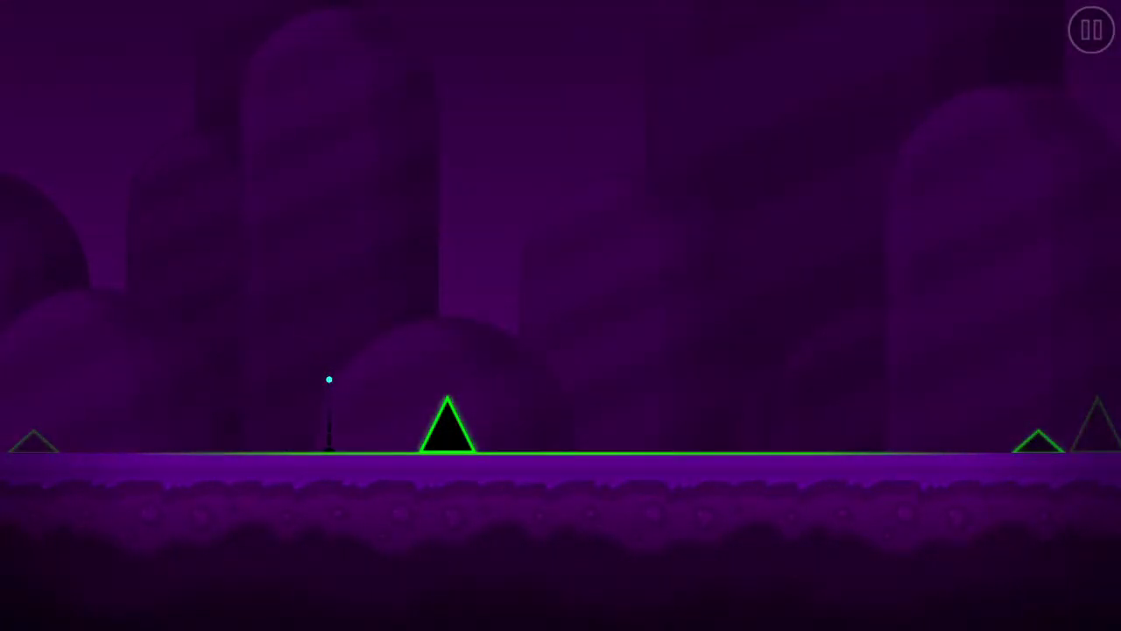
key("space")
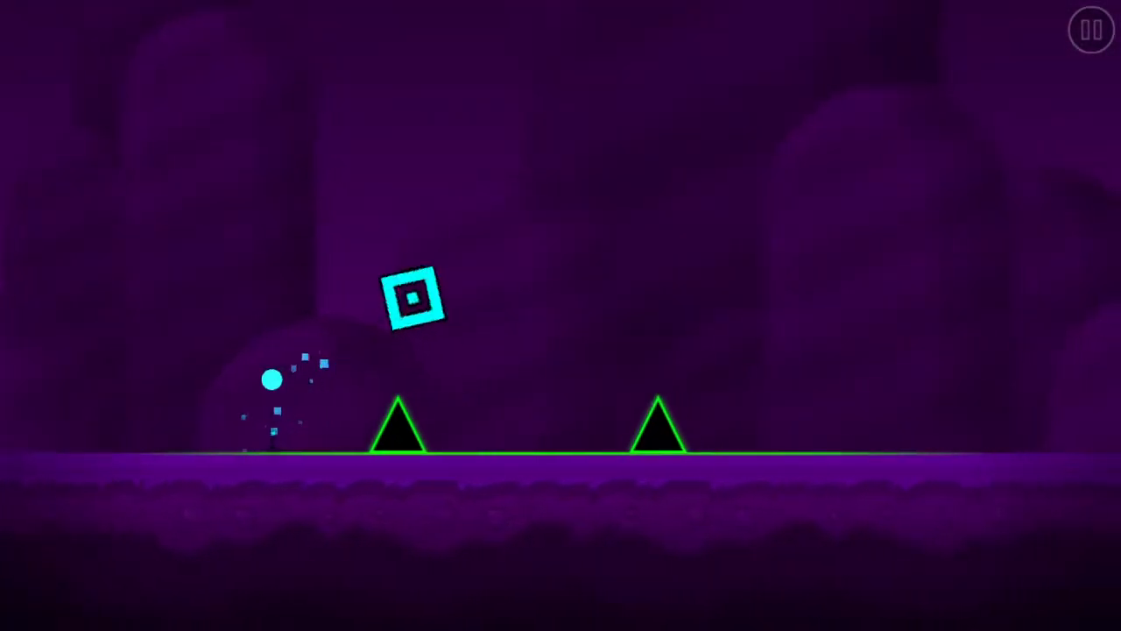
key("space")
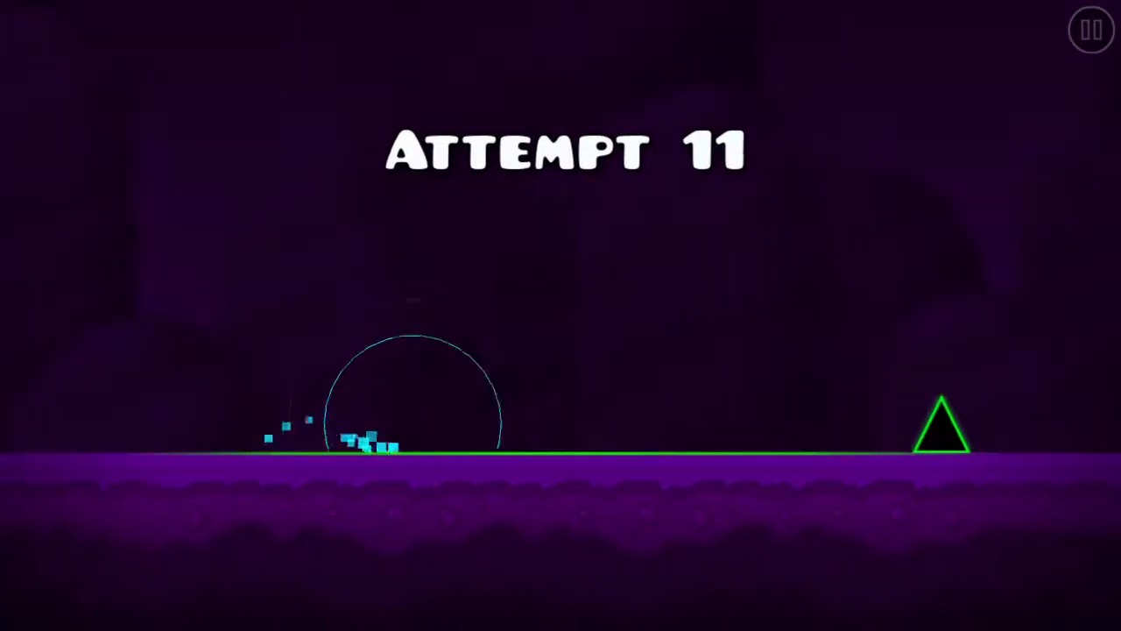
key("space")
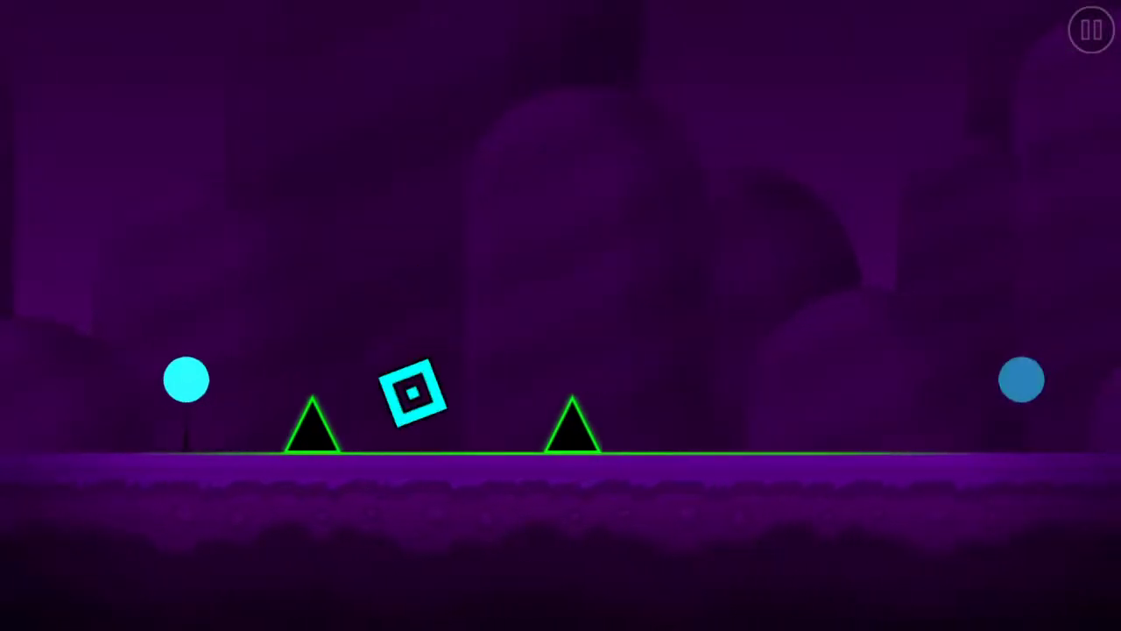
key("space")
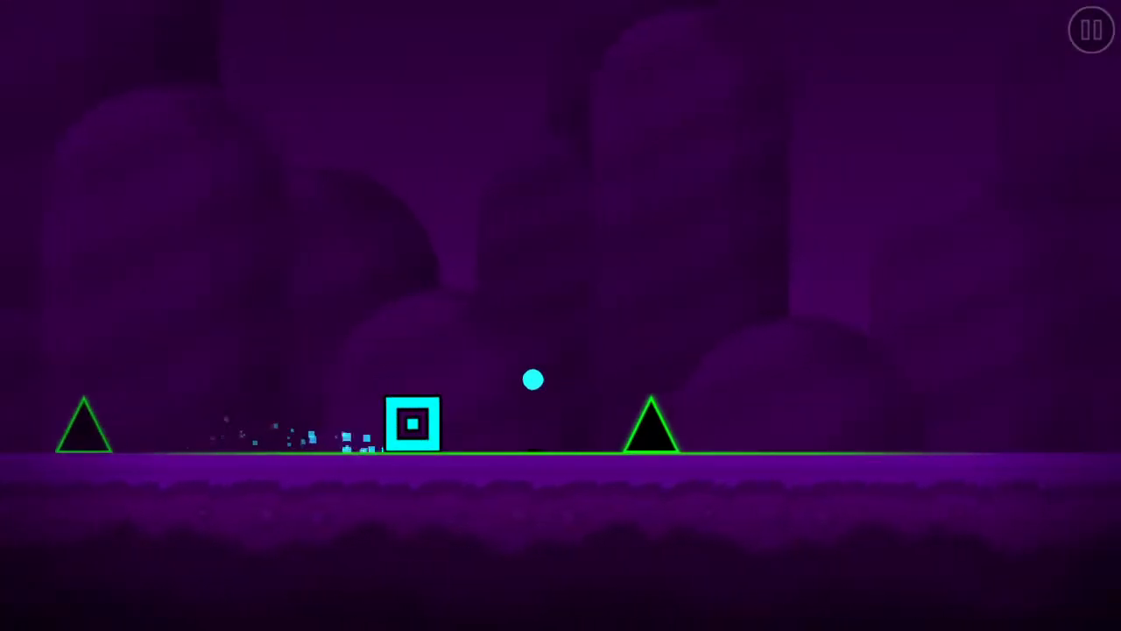
Jump over spikes onto the pad blocks and through the monster section on further attempts.
key("space")
key("space")
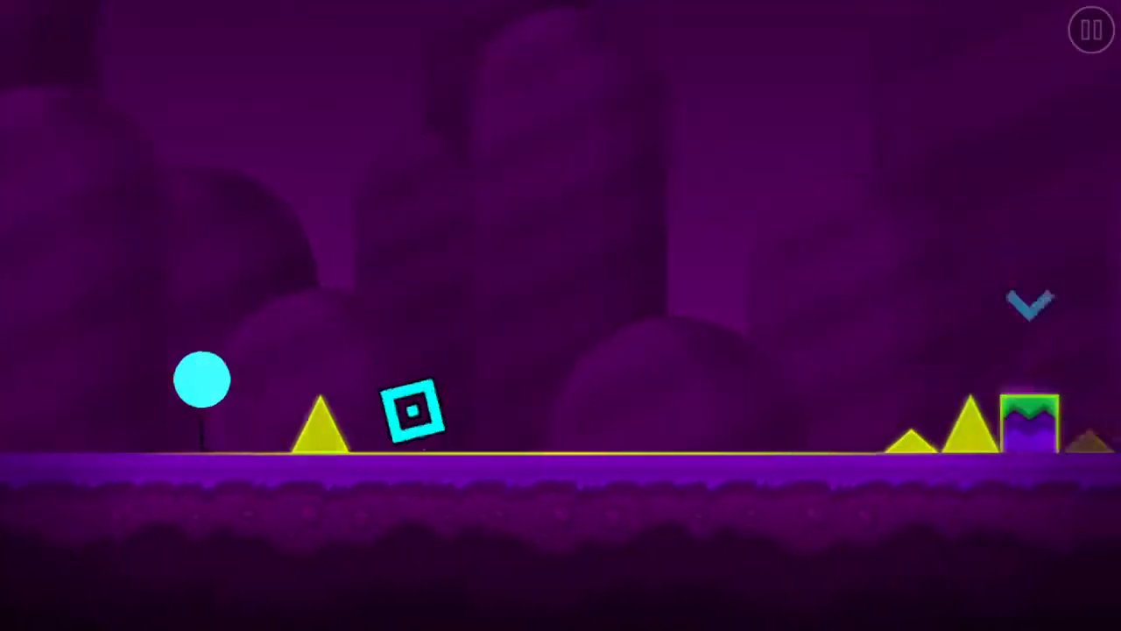
key("space")
key("space")
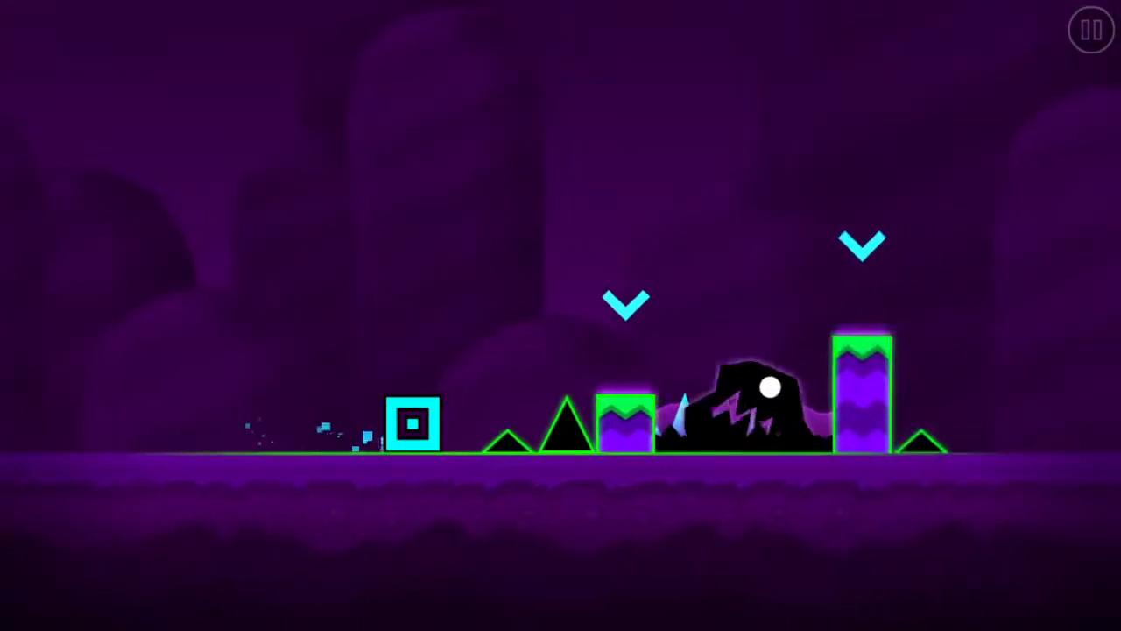
key("space")
key("space")
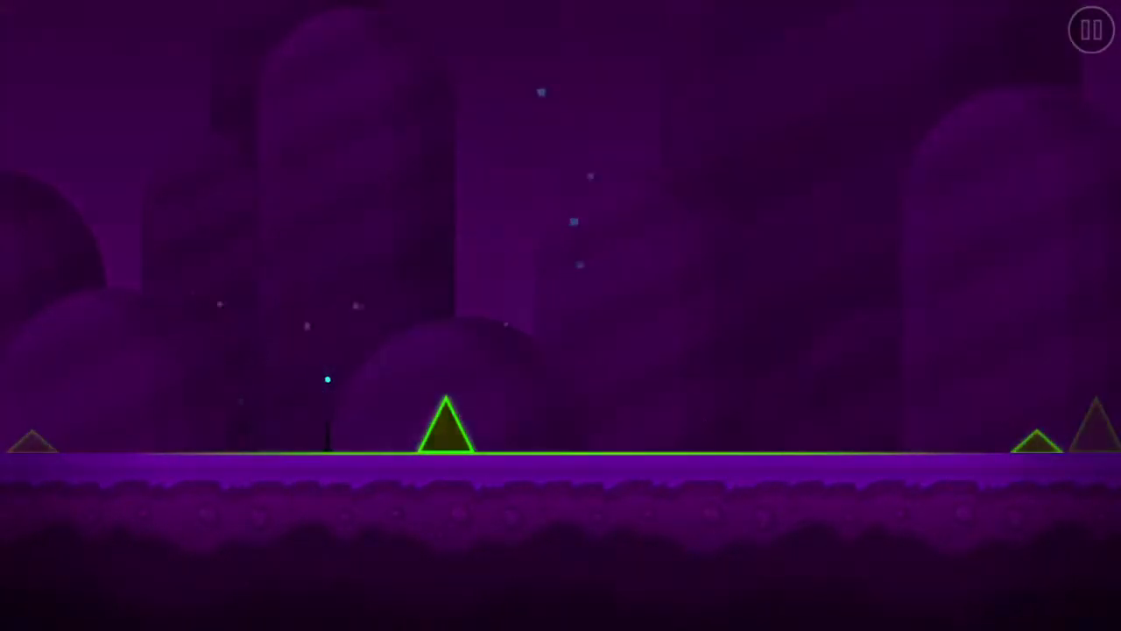
key("space")
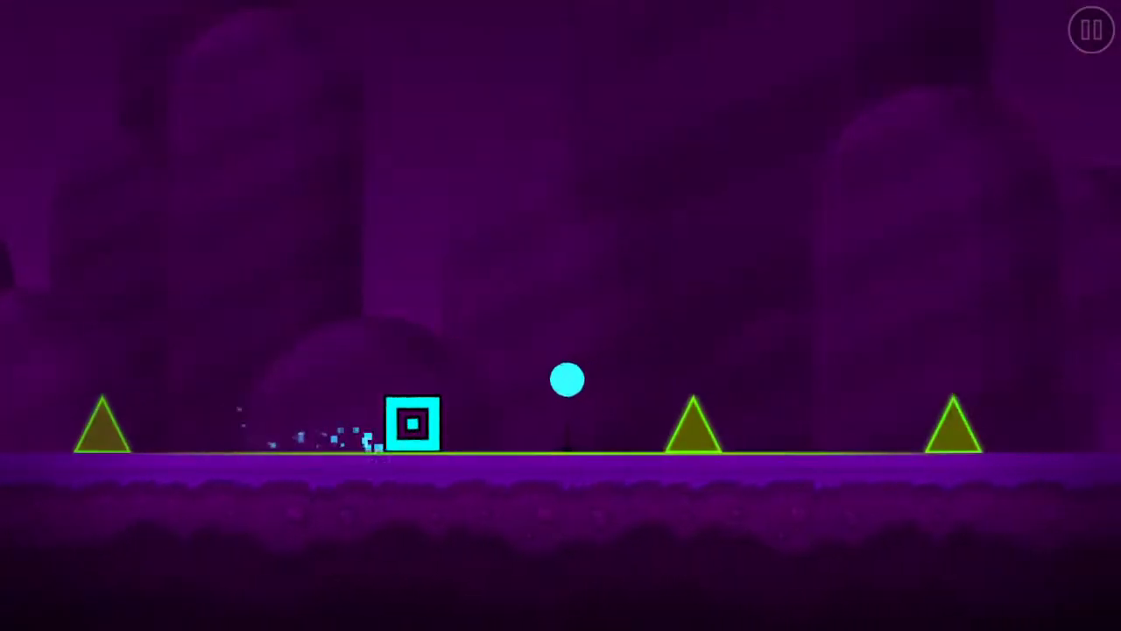
key("space")
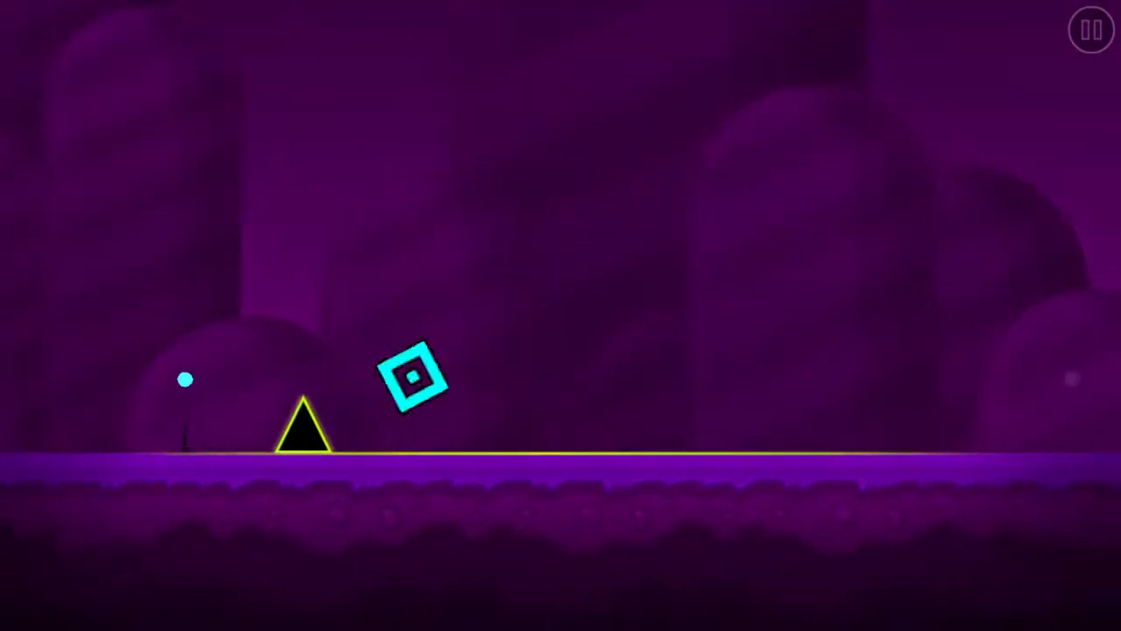
key("space")
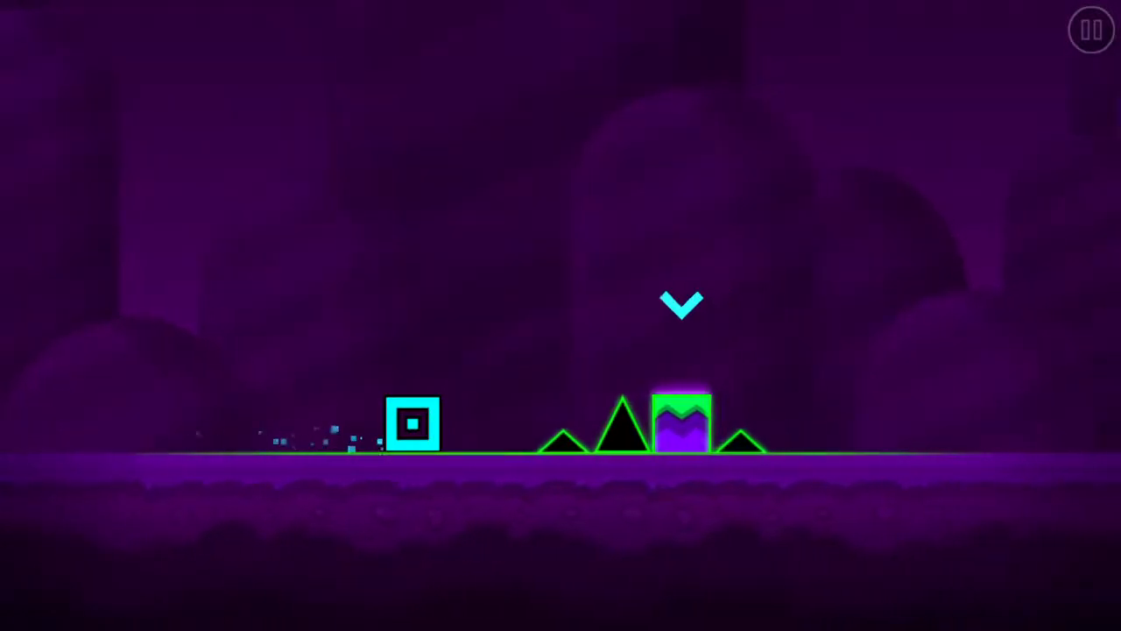
key("space")
key("space")
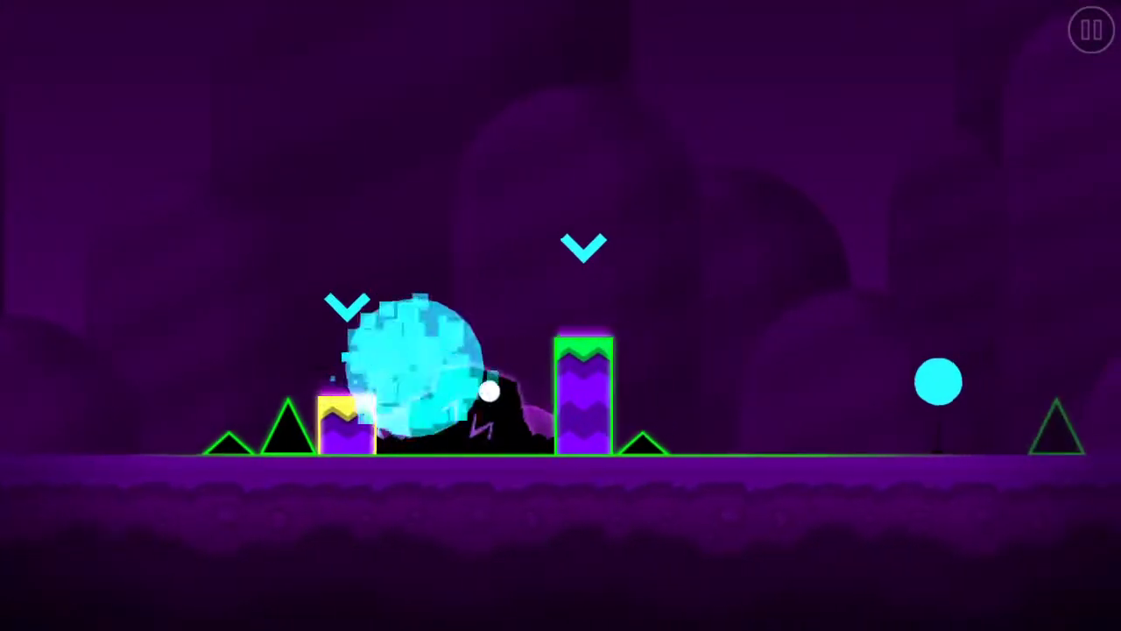
key("space")
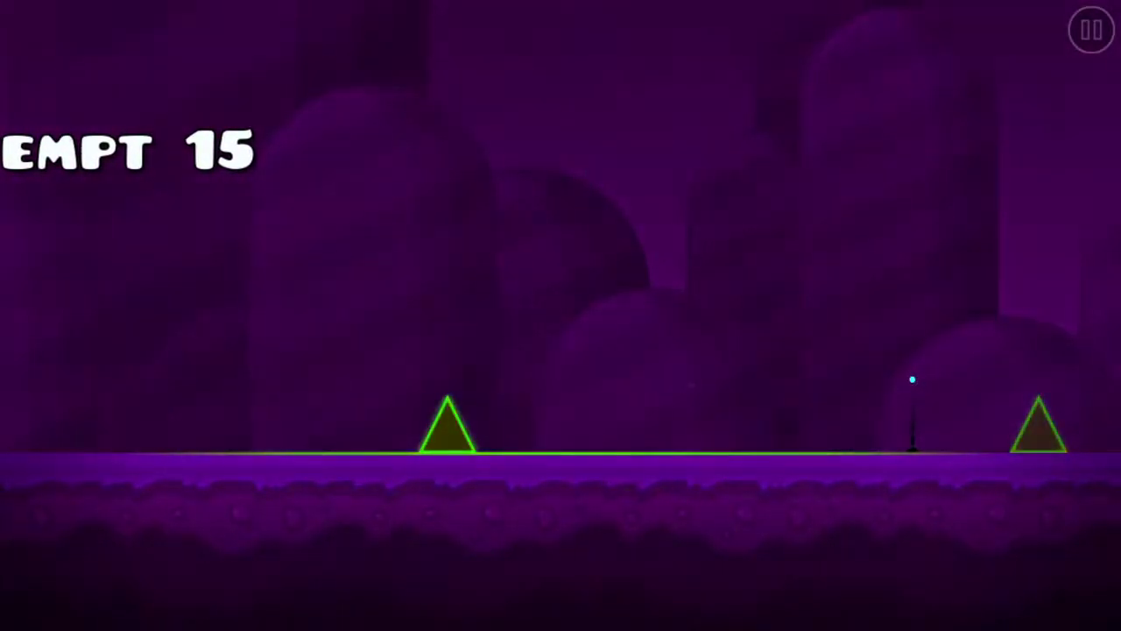
Retry the level, clearing the spike groups and reaching the raised platform past the monster.
key("space")
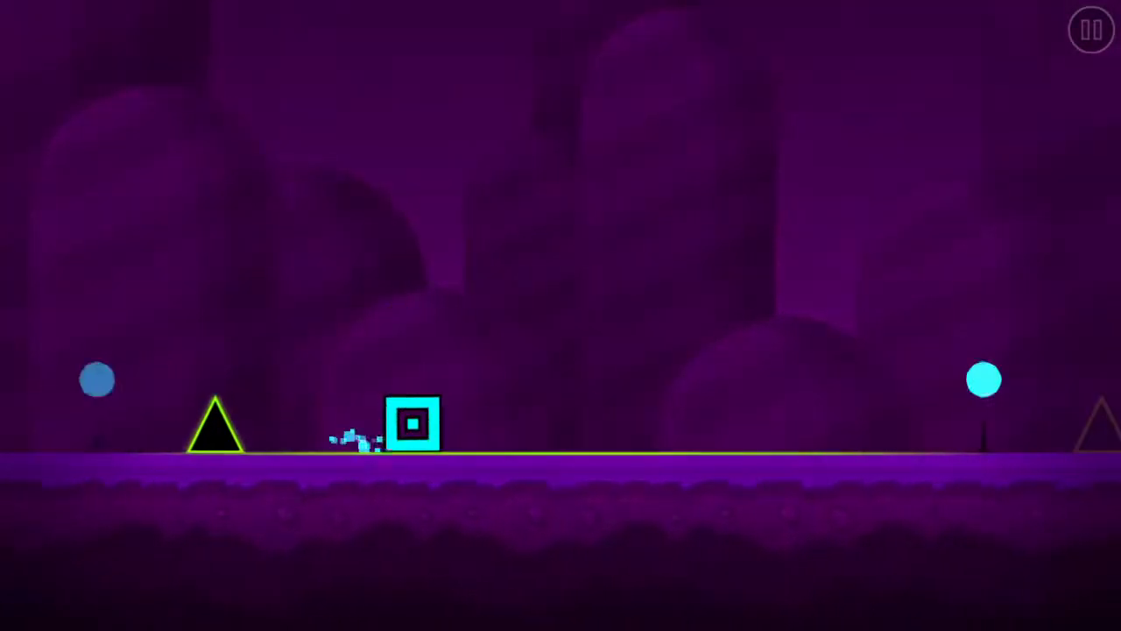
key("space")
key("space")
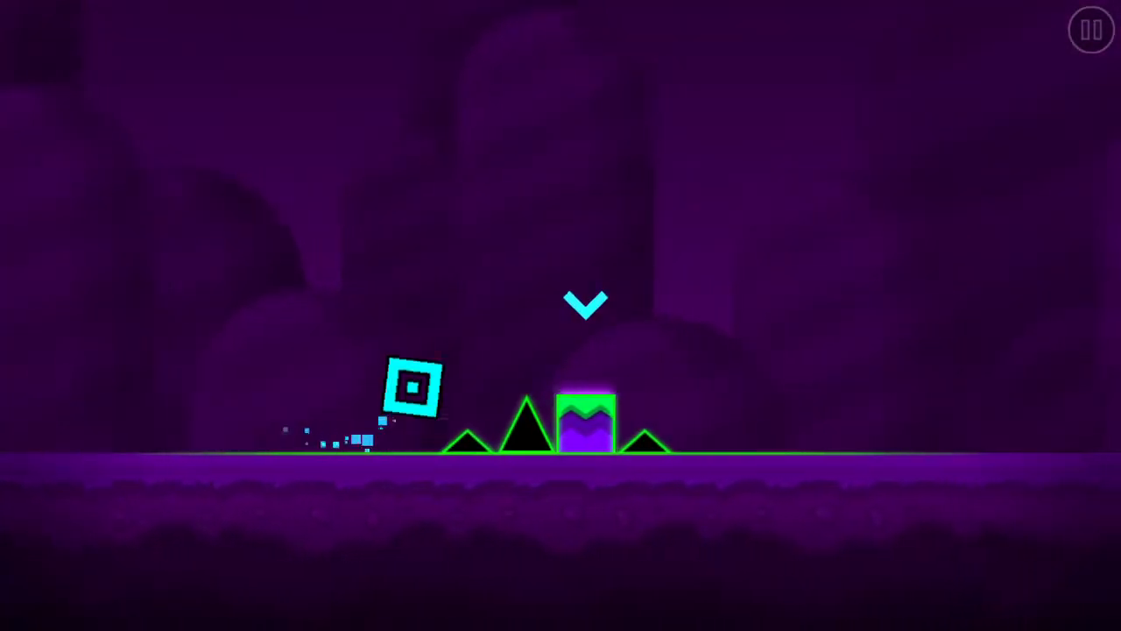
key("space")
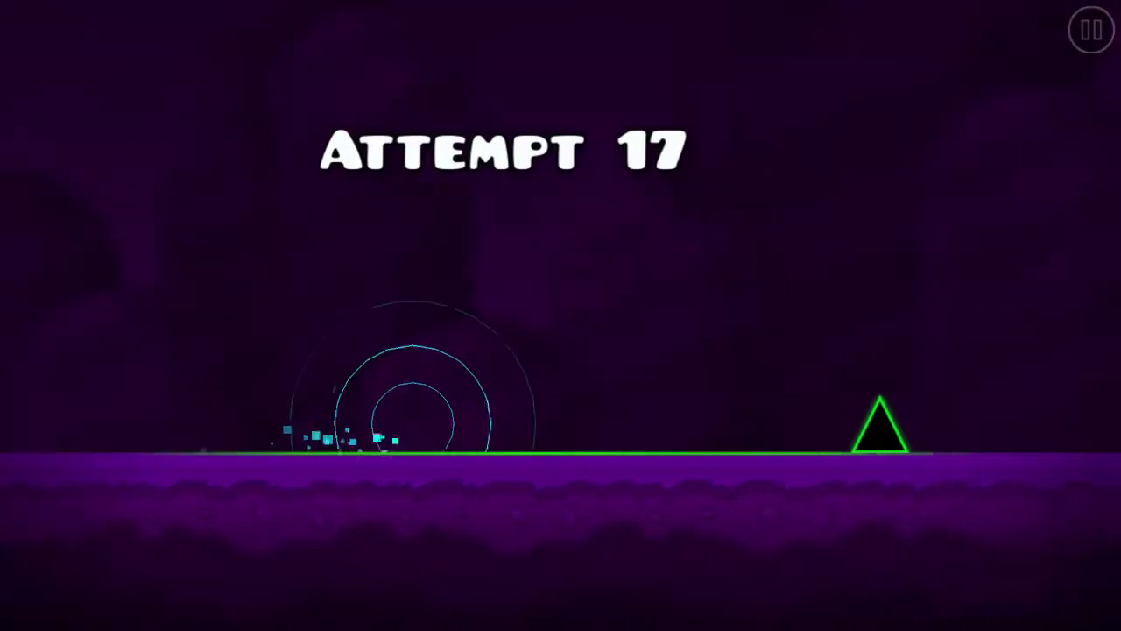
key("space")
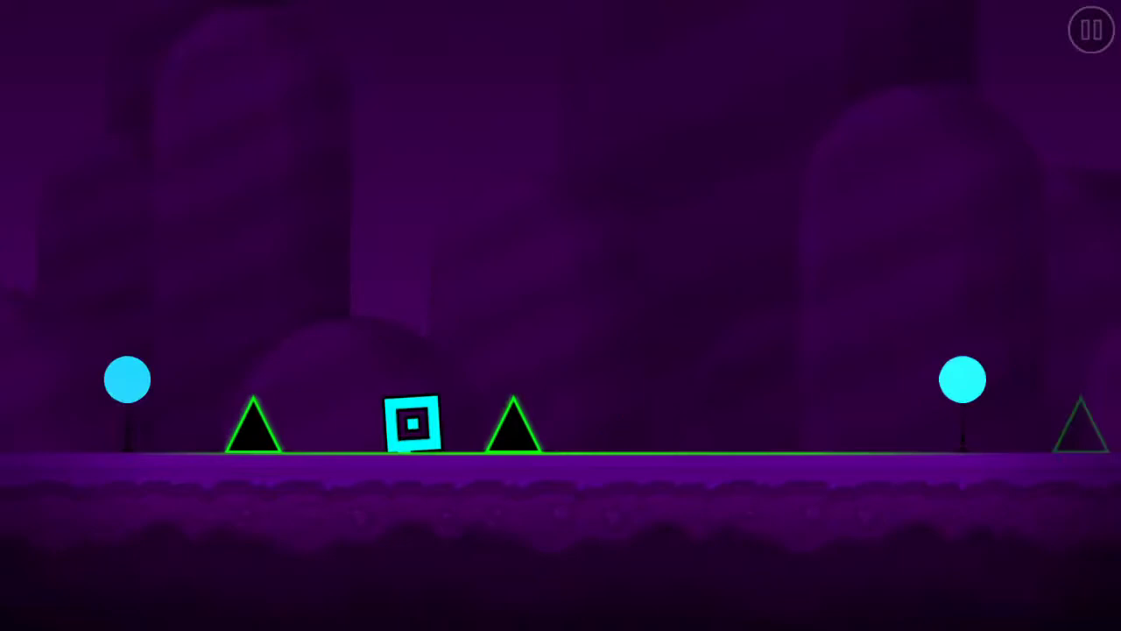
key("space")
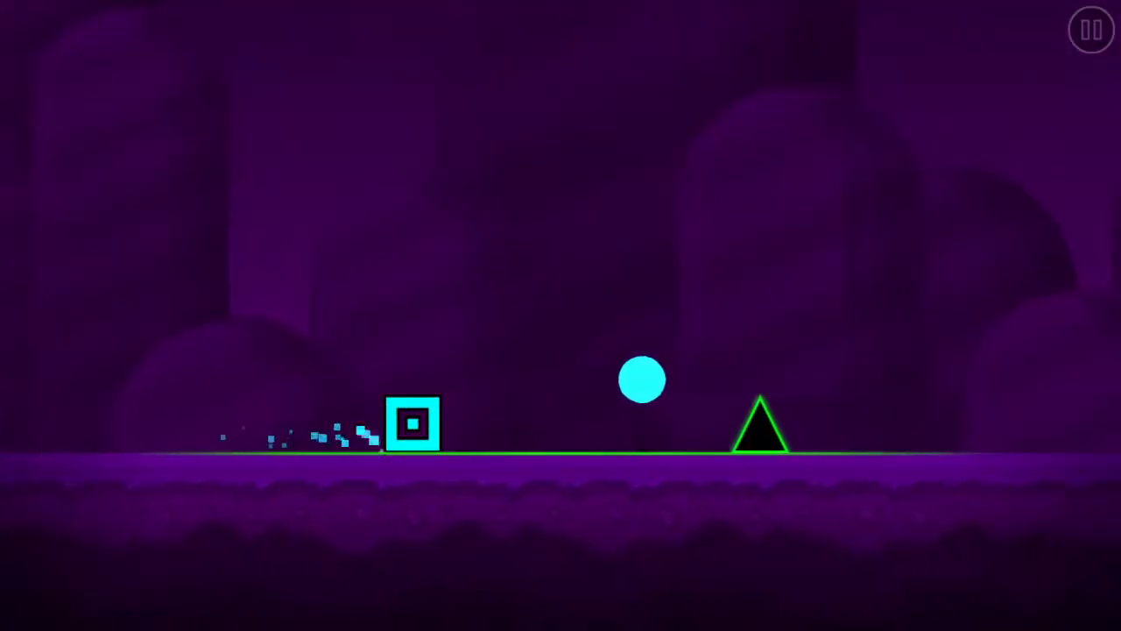
key("space")
key("space")
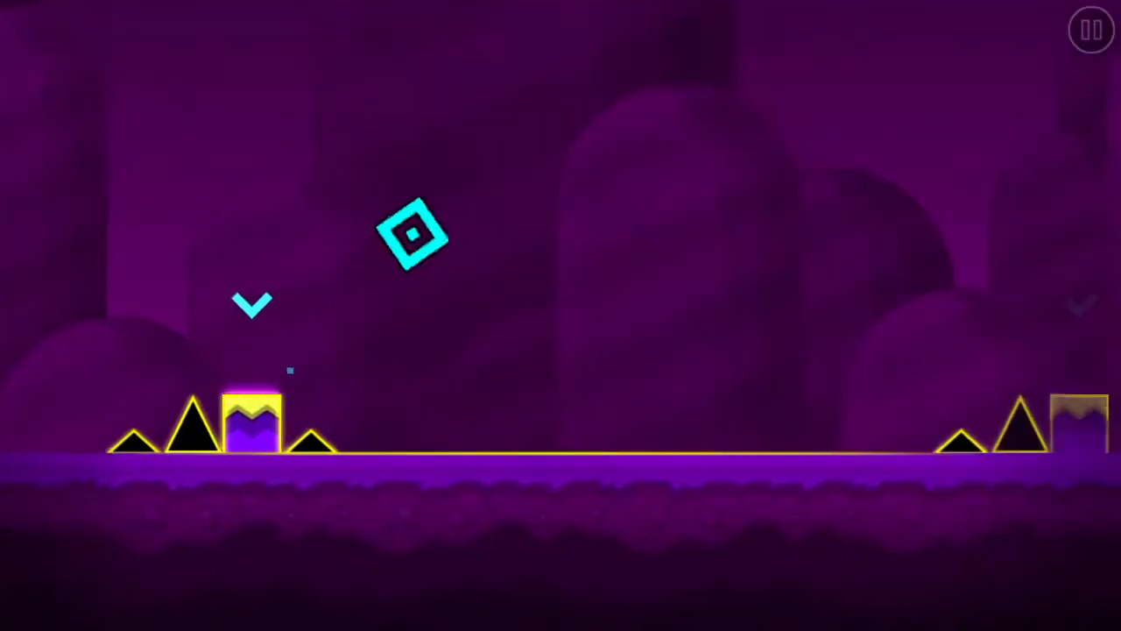
key("space")
key("space")
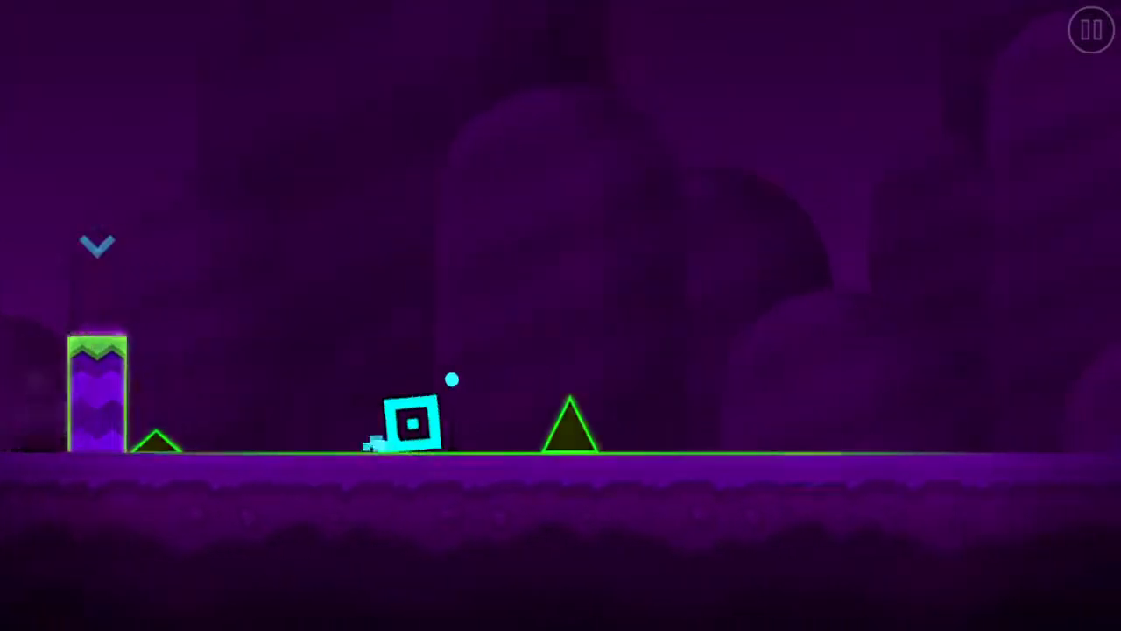
key("space")
key("space")
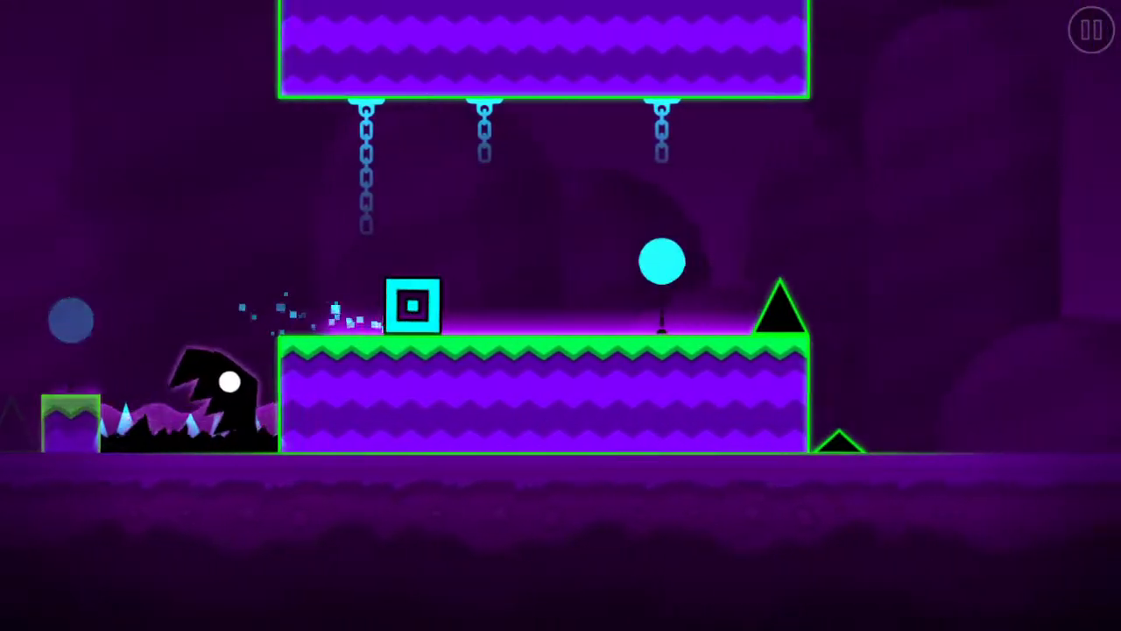
key("space")
key("space")
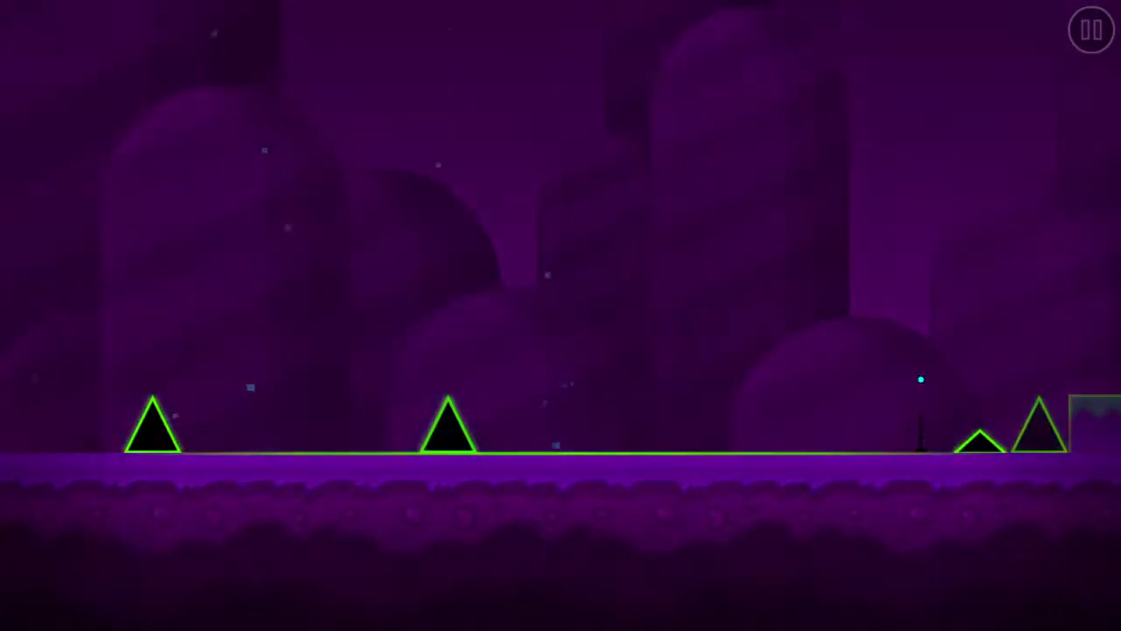
Make more attempts, jumping the yellow spike and leaping past the monster toward the pillar.
key("space")
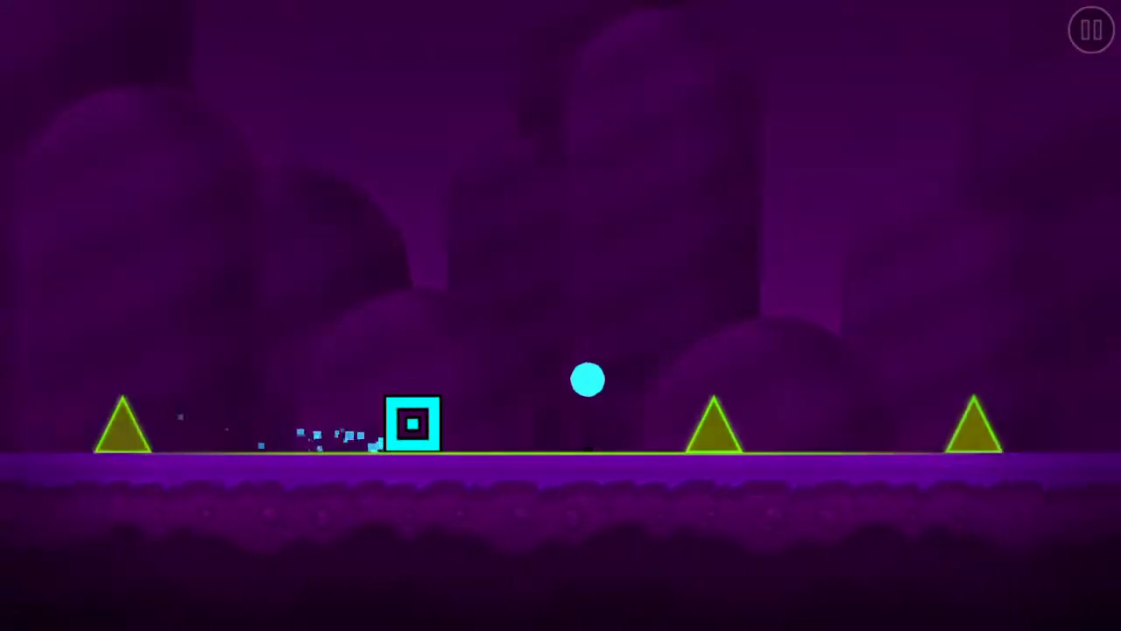
key("space")
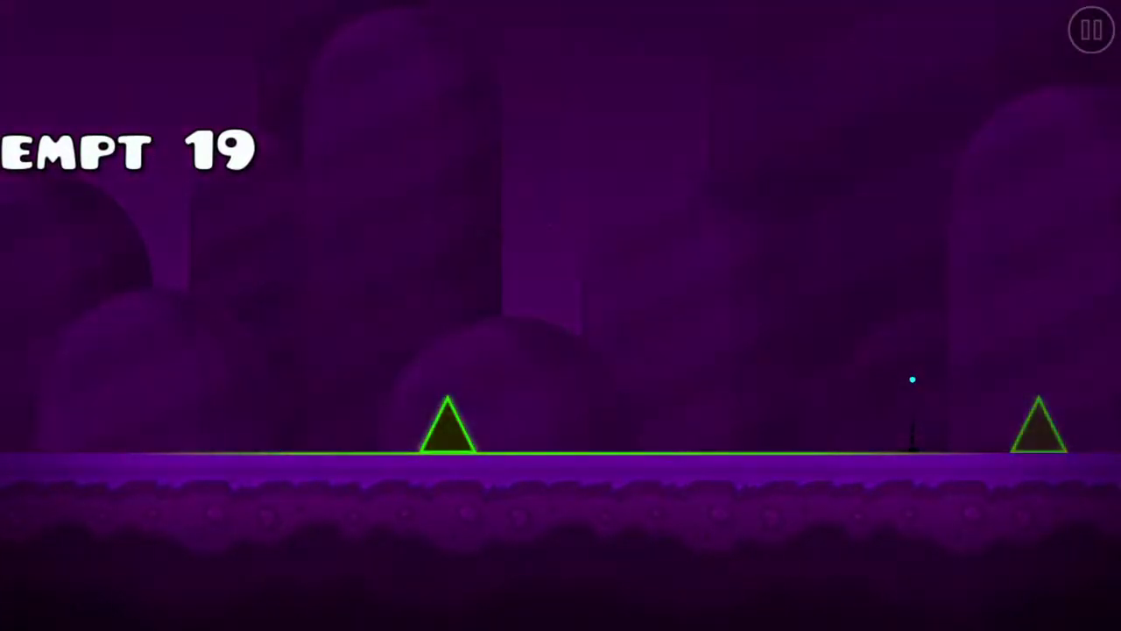
key("space")
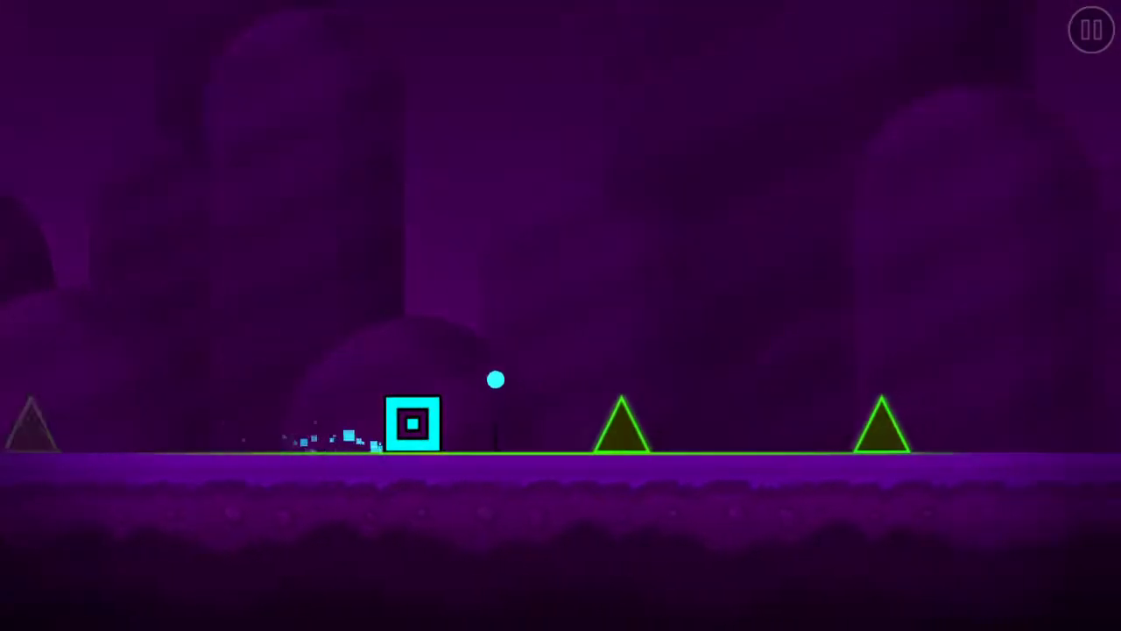
key("space")
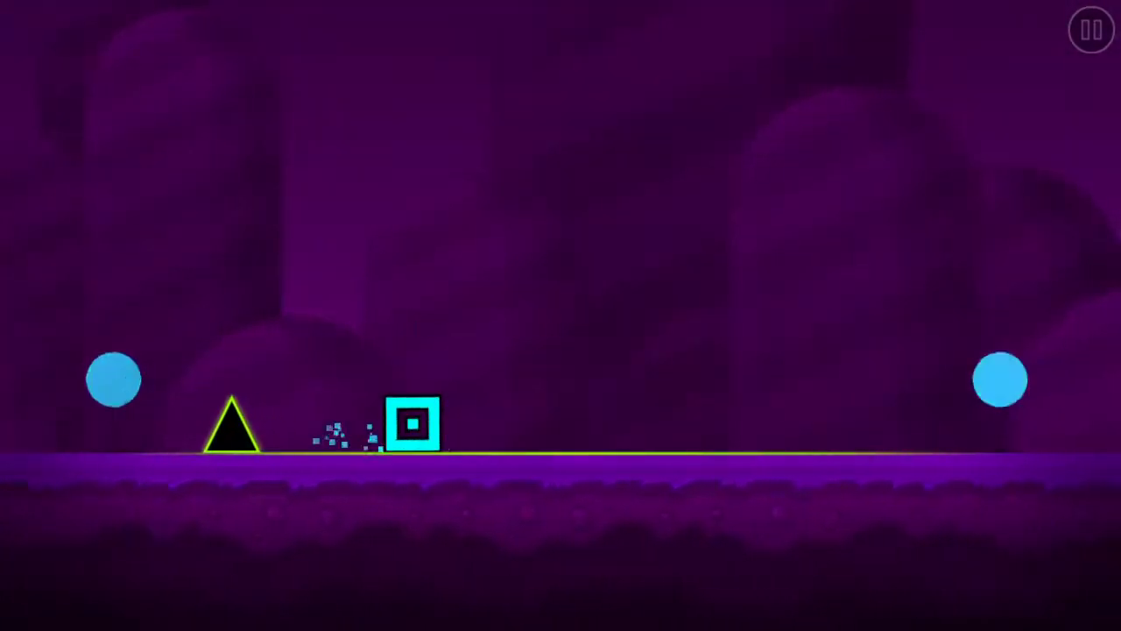
key("space")
key("space")
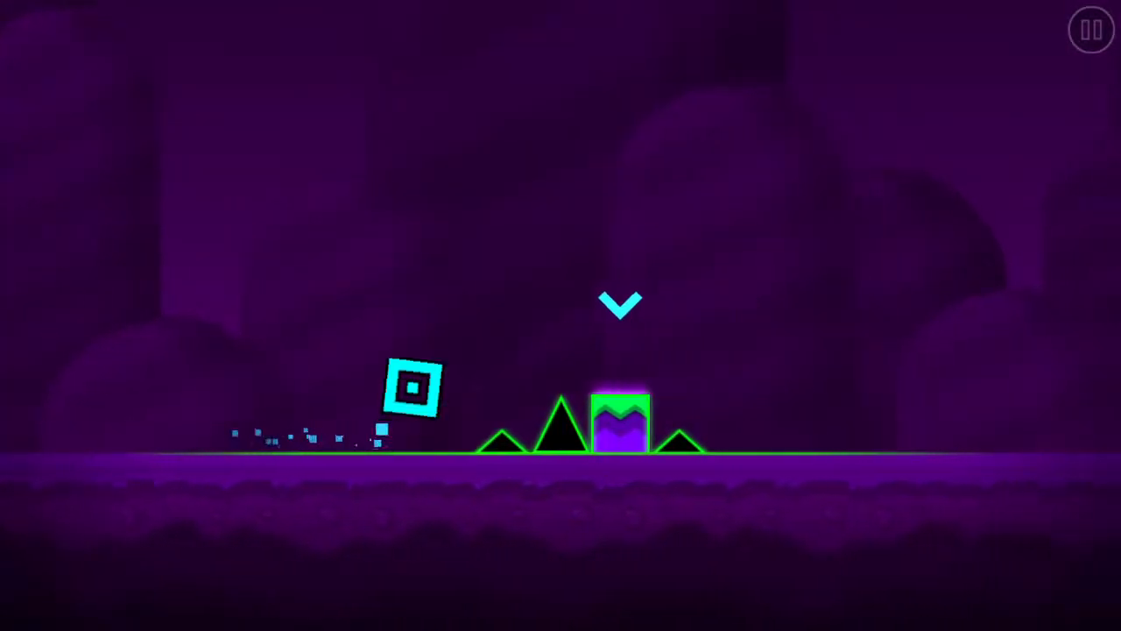
key("space")
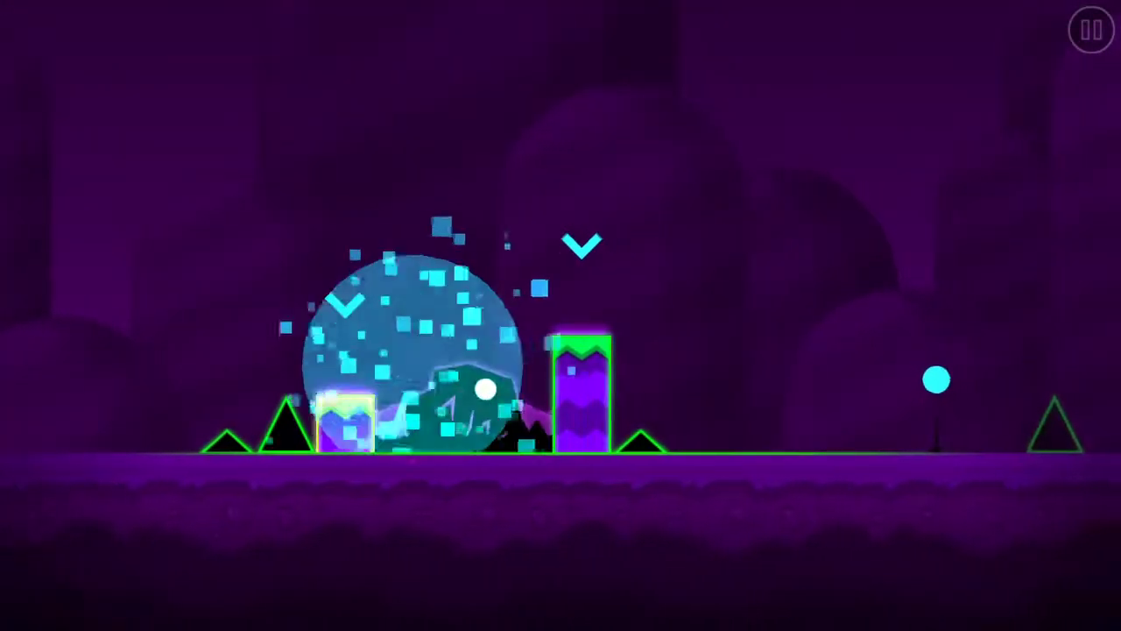
key("space")
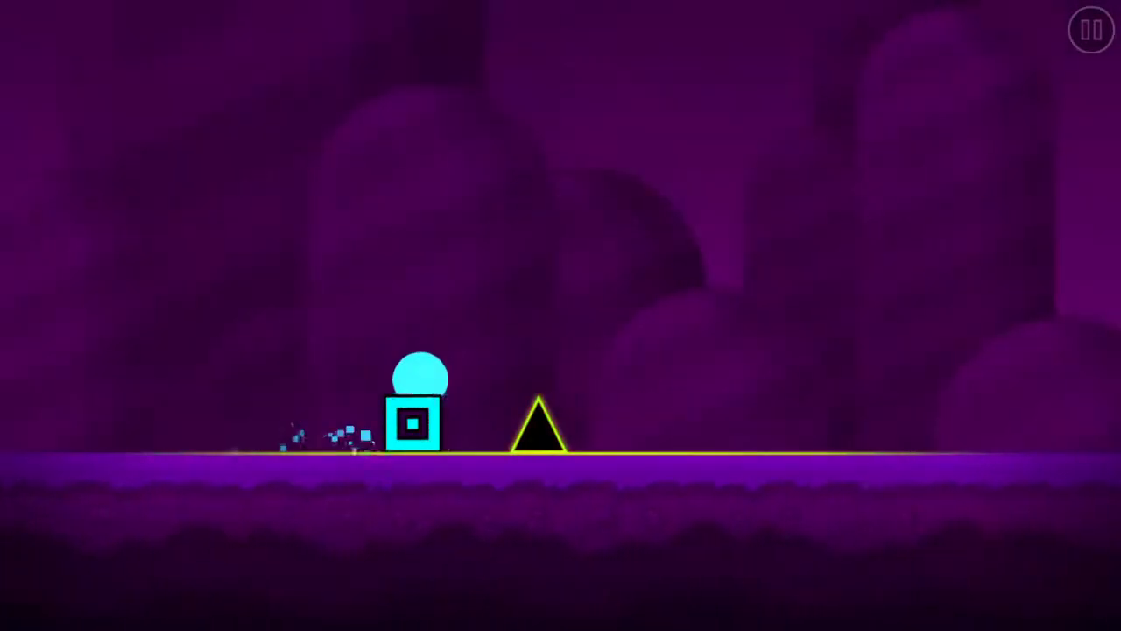
key("space")
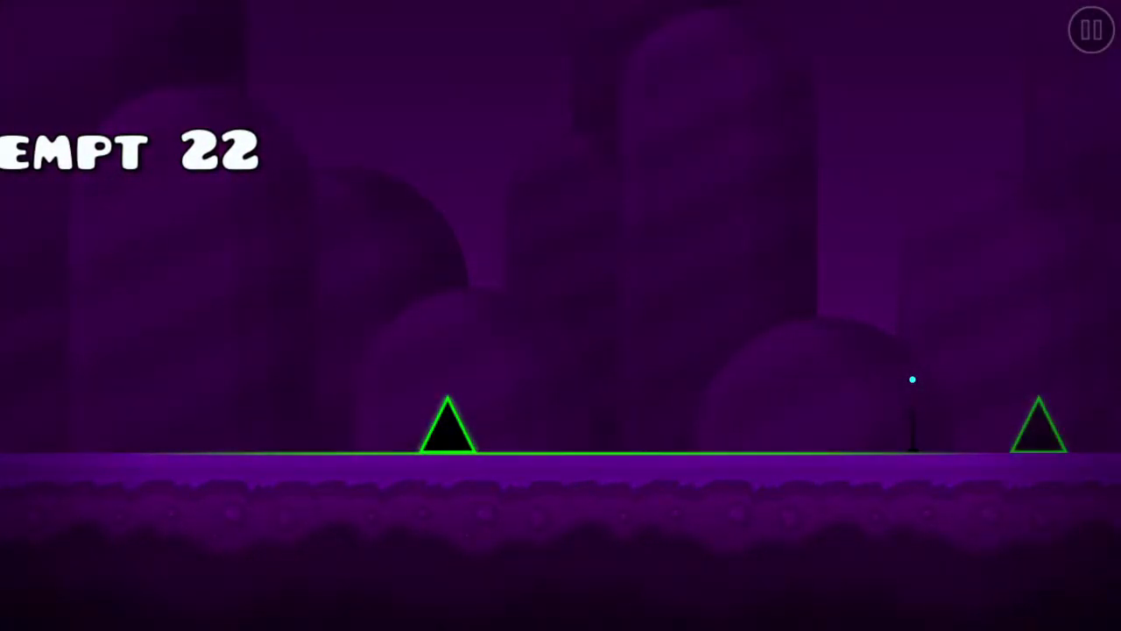
On attempt 23, clear the spikes and blocks and leap onto the tall pillar.
key("space")
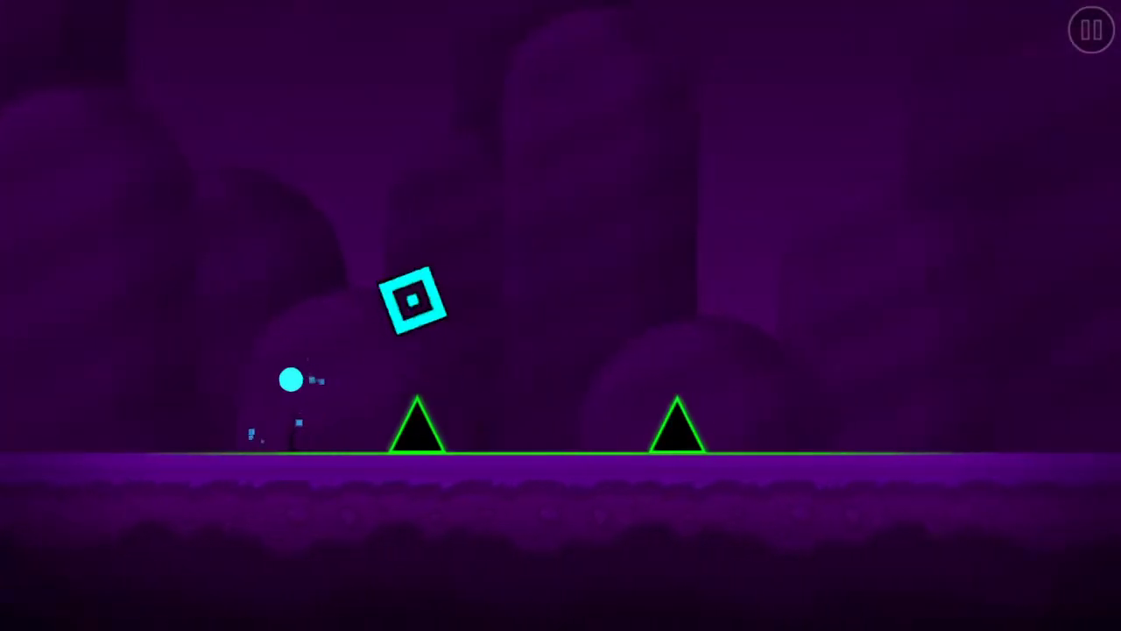
key("space")
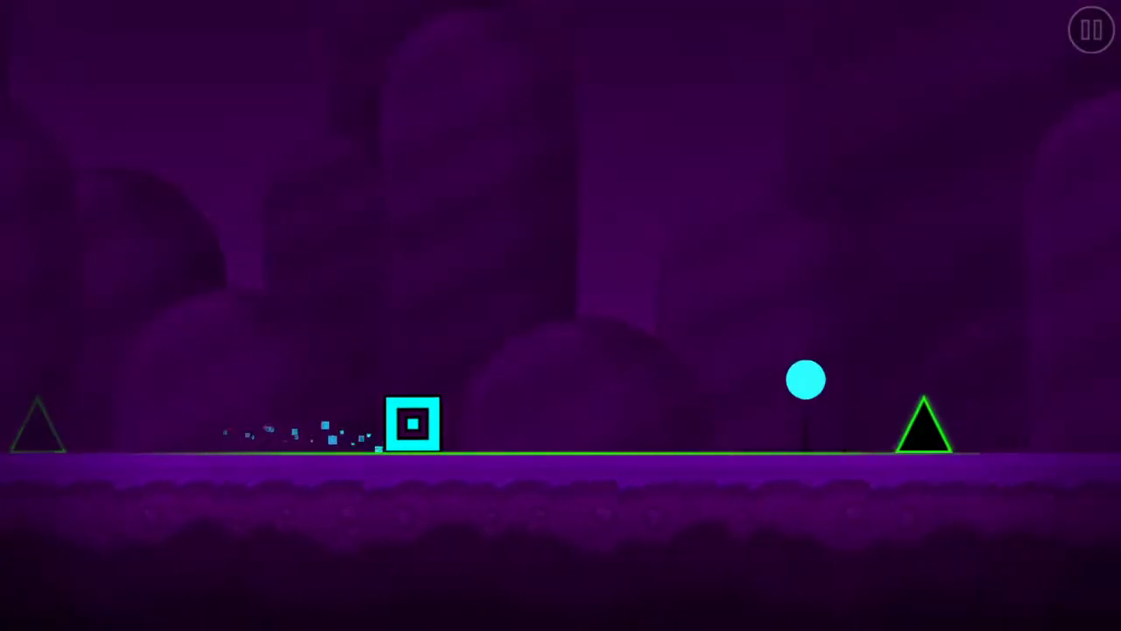
key("space")
key("space")
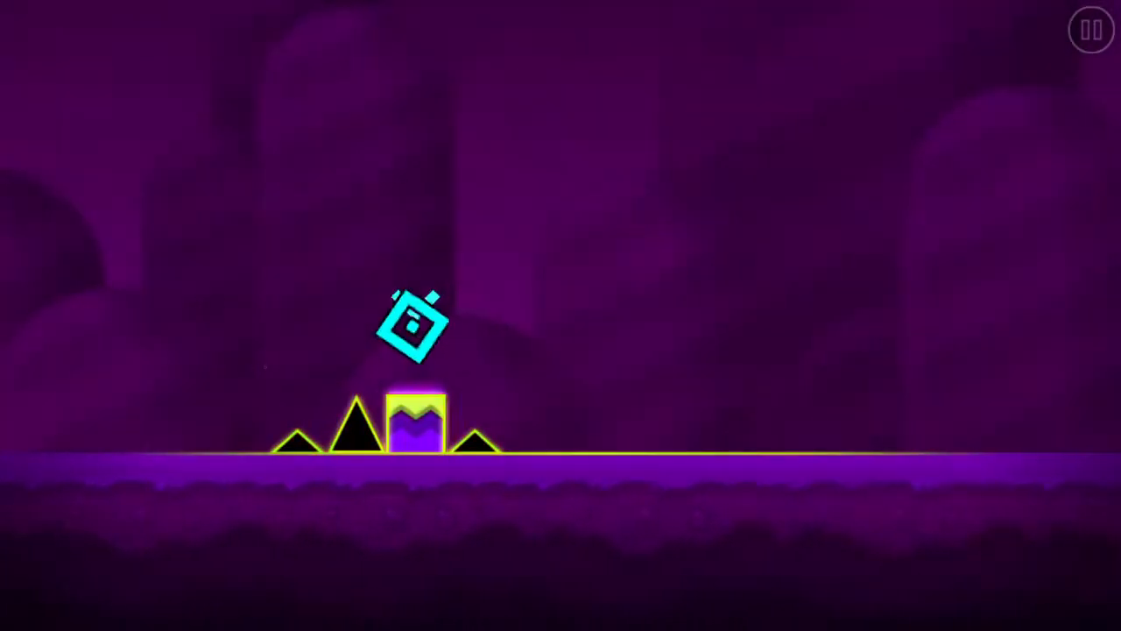
key("space")
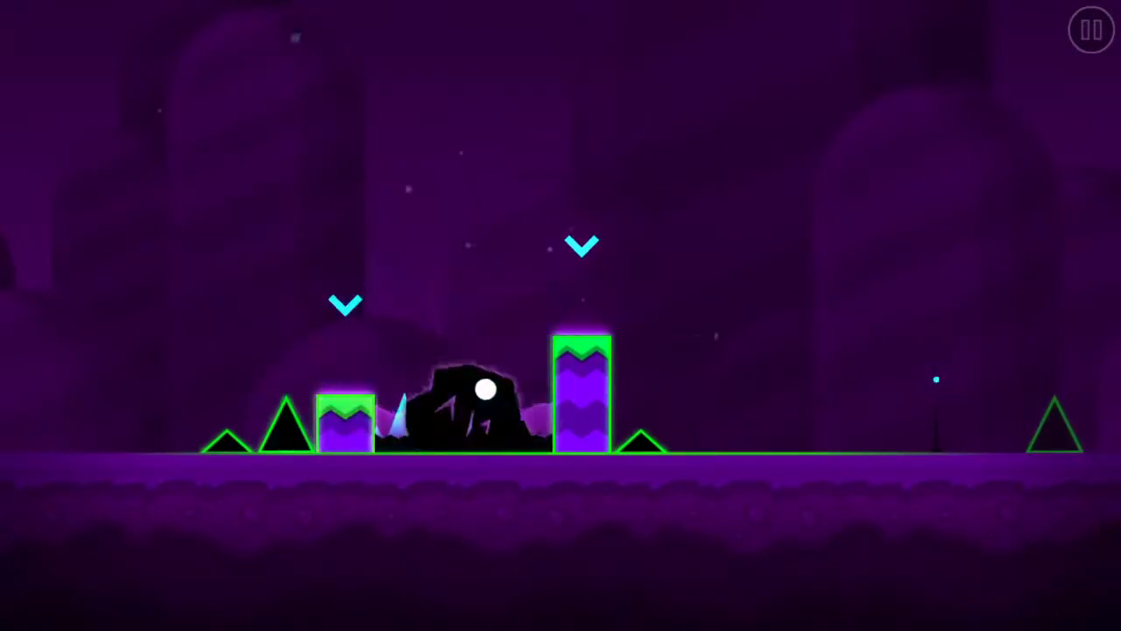
key("space")
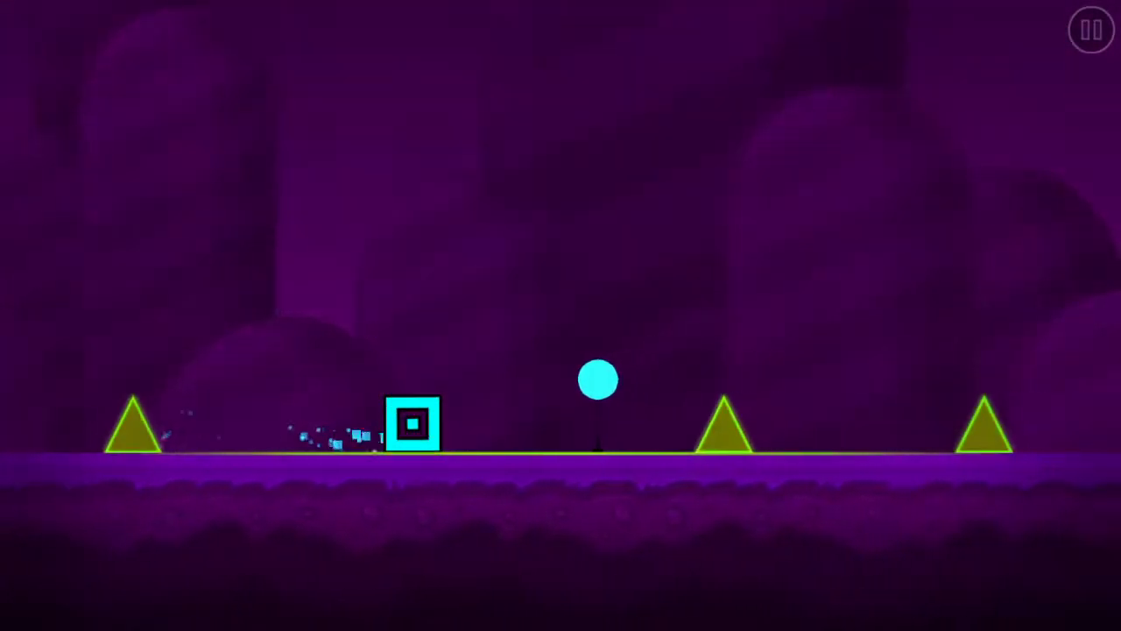
key("space")
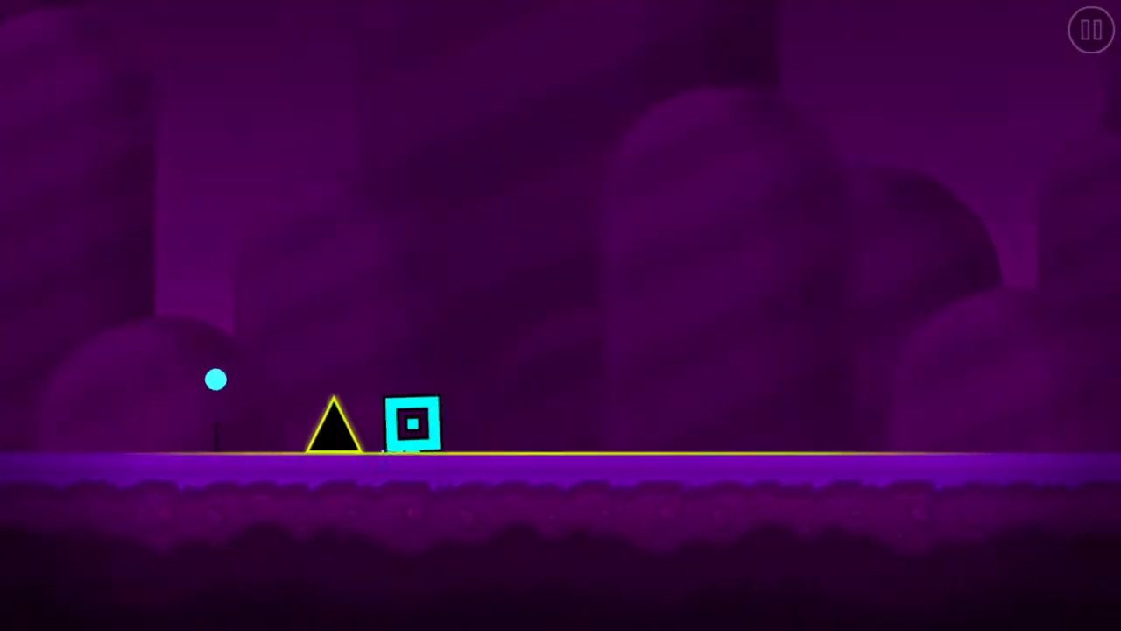
key("space")
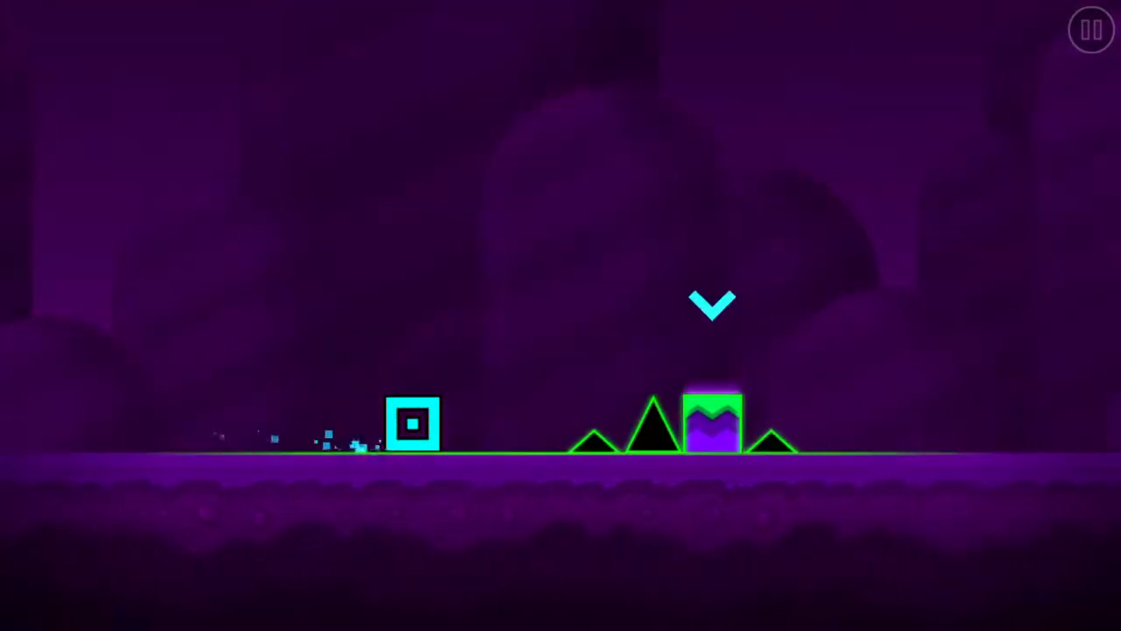
key("space")
key("space")
key("space")
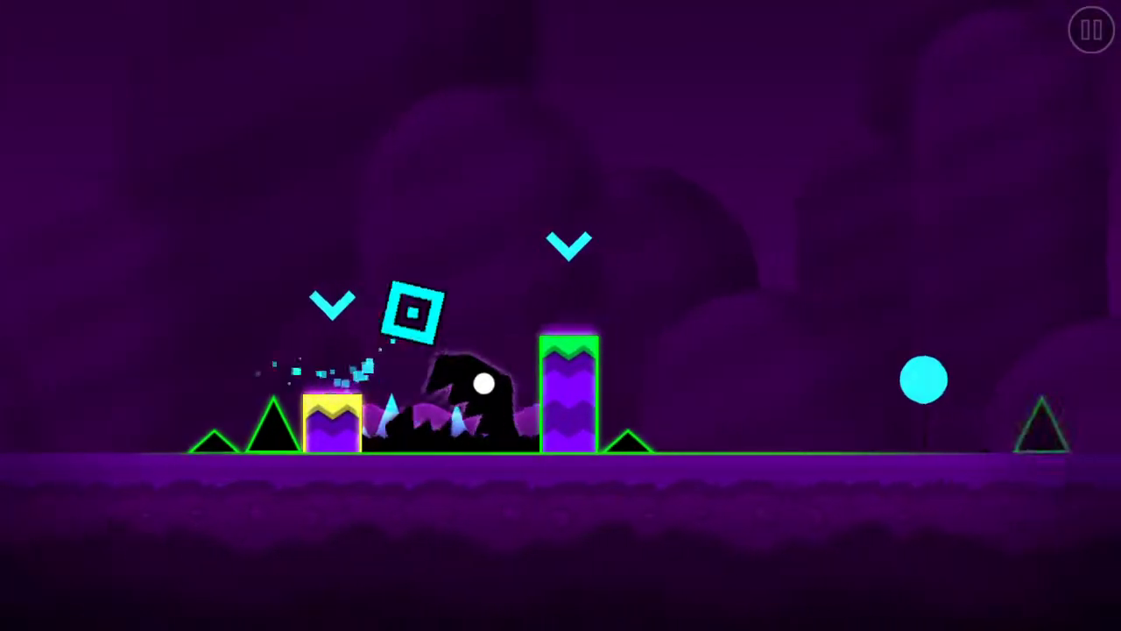
key("space")
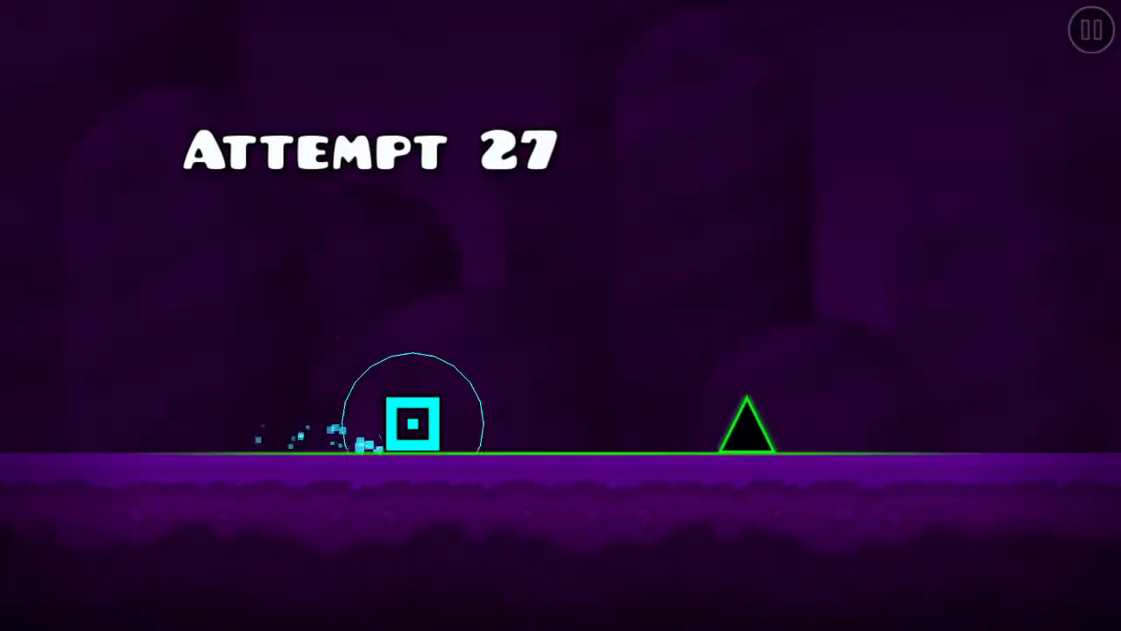
Use the jump orbs to clear spikes, then pause the level on attempt 32.
key("space")
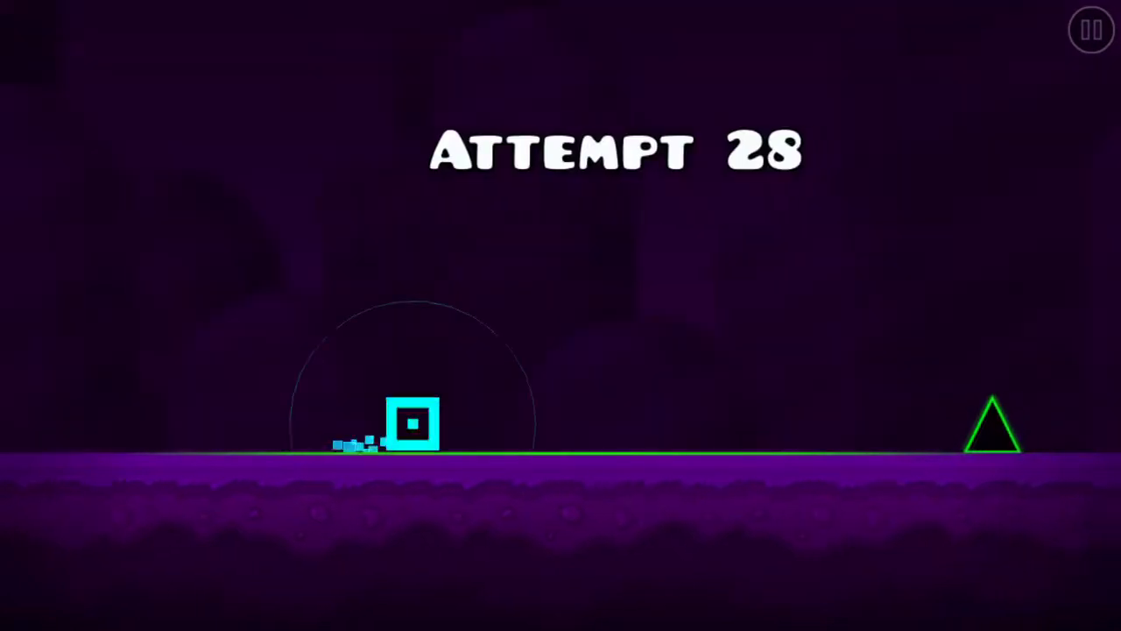
key("space")
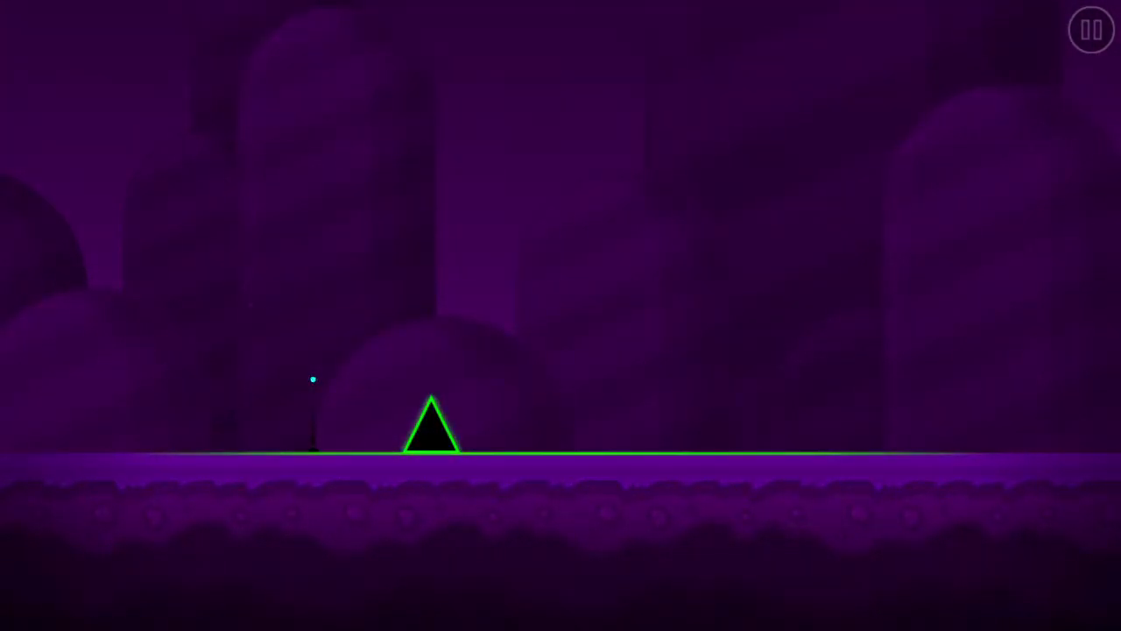
key("space")
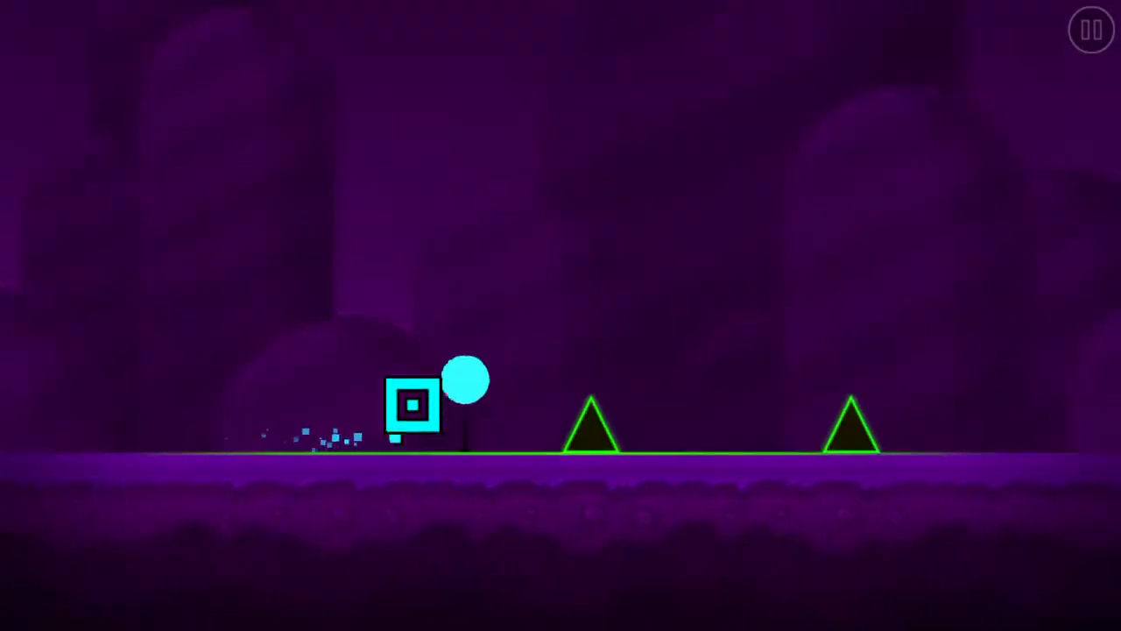
key("space")
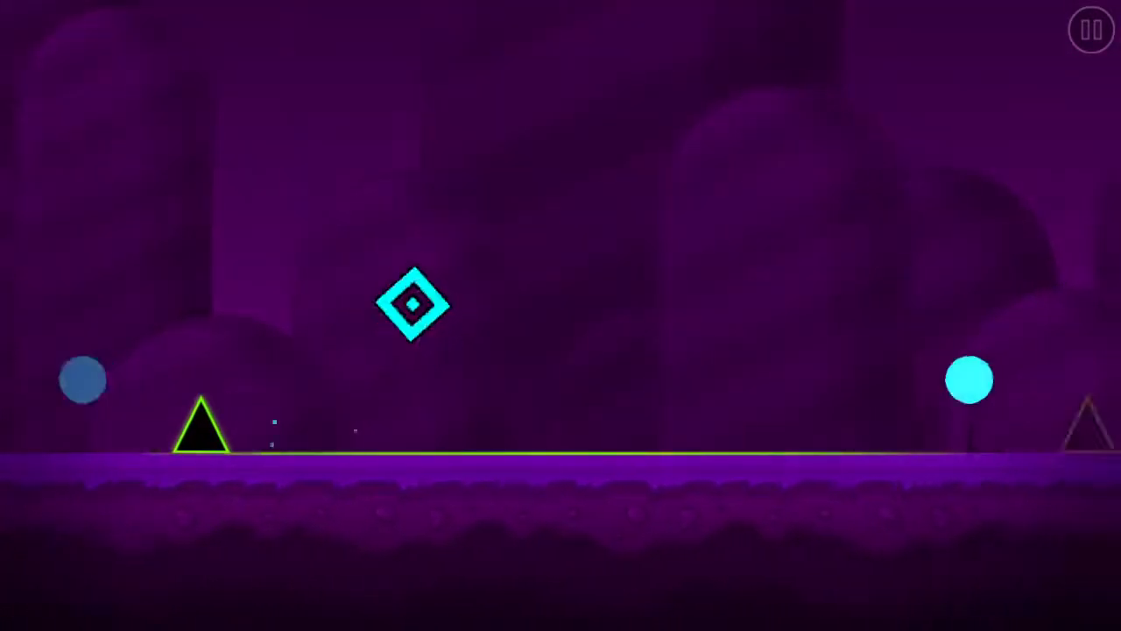
key("space")
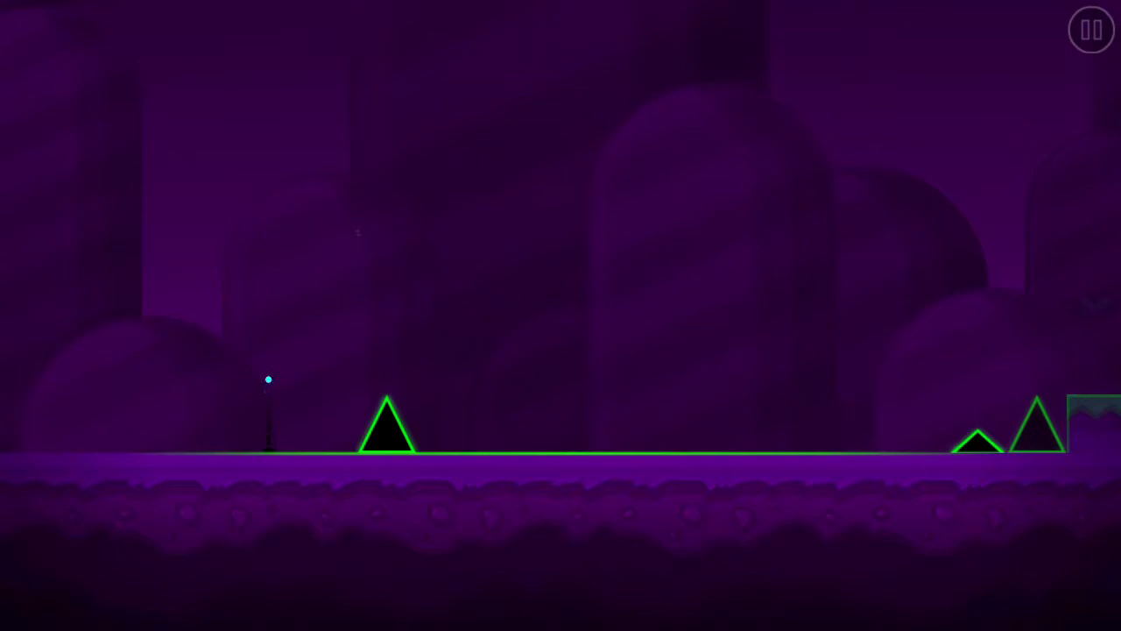
key("space")
key("space")
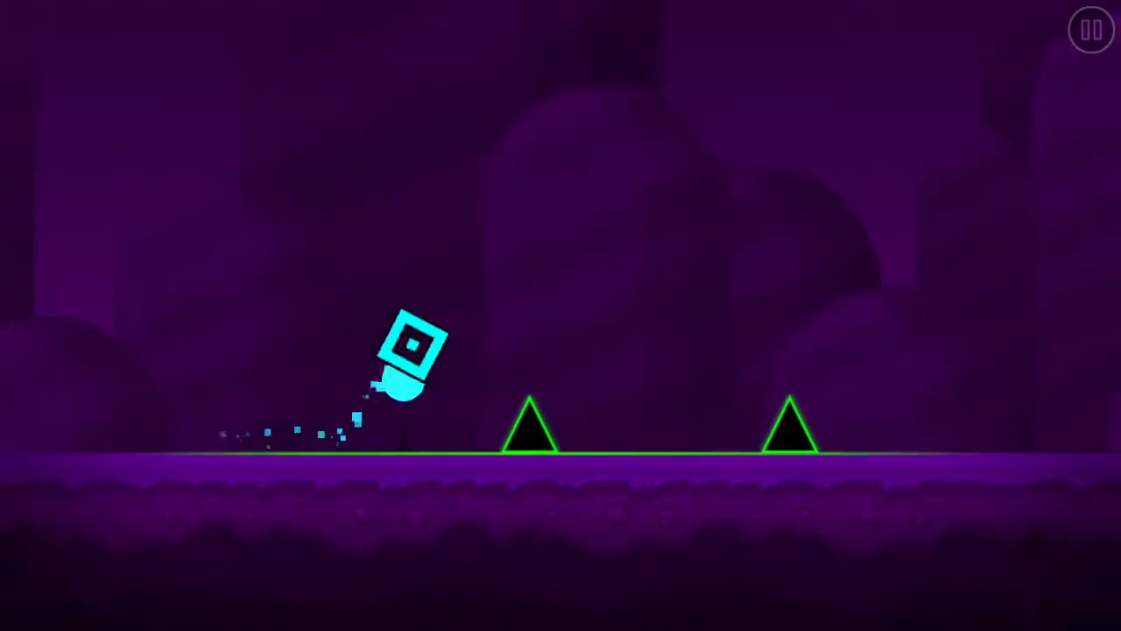
key("space")
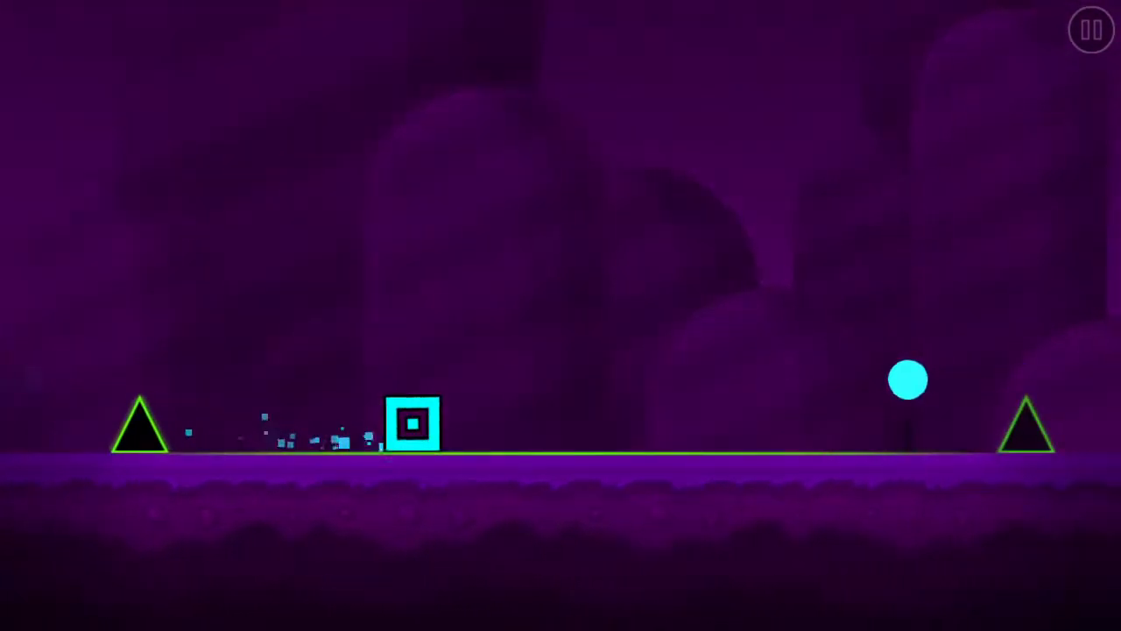
key("space")
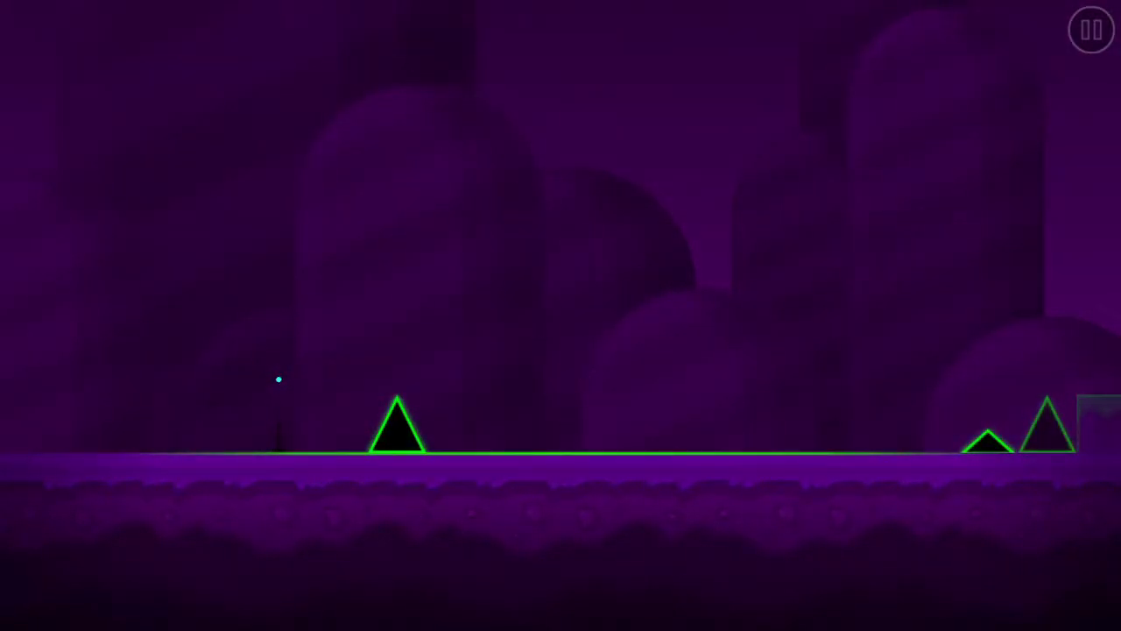
key("space")
key("space")
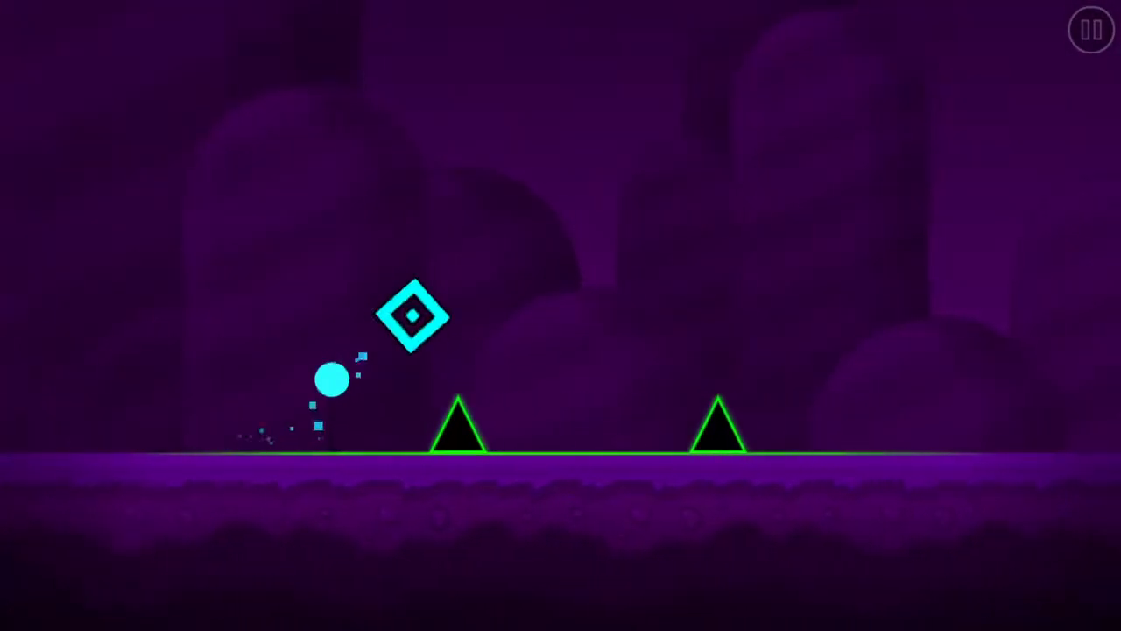
key("space")
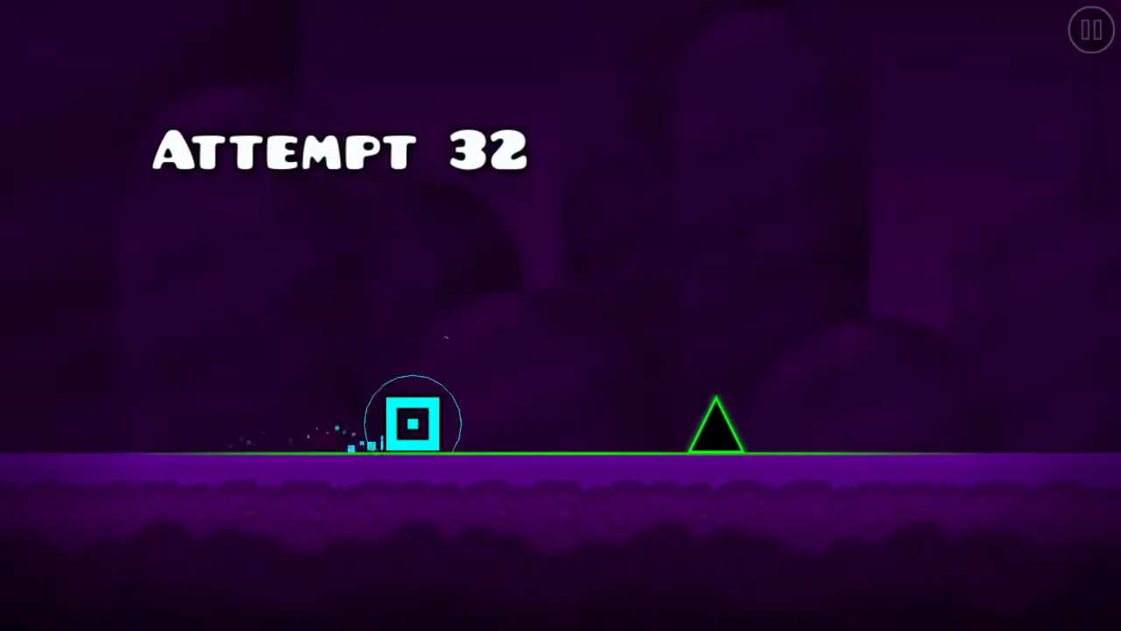
key("space")
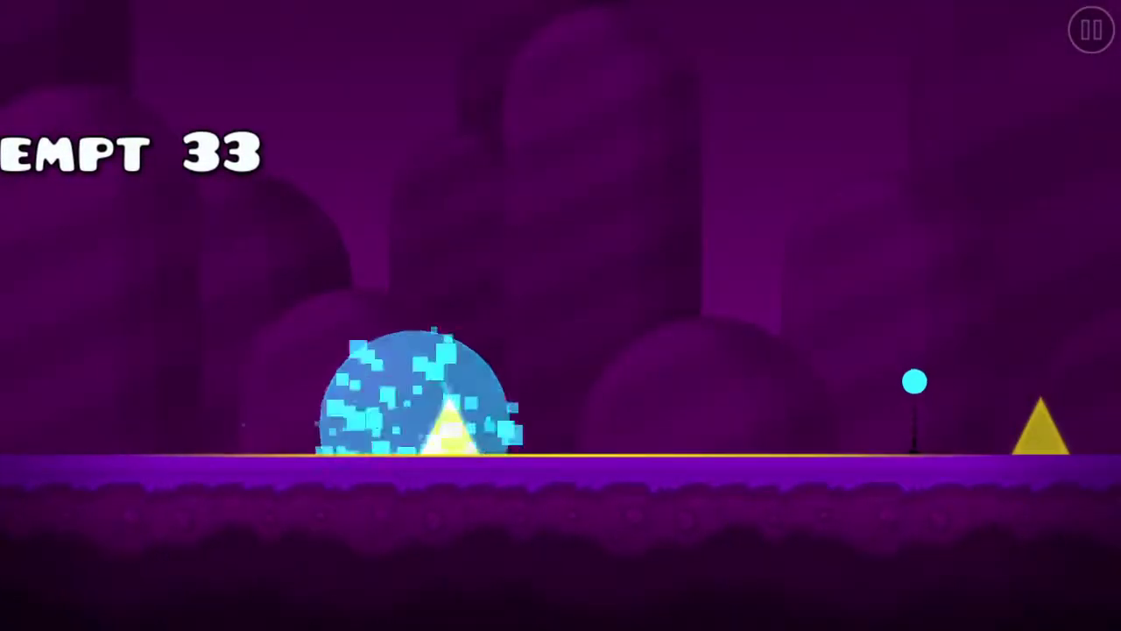
key("Escape")
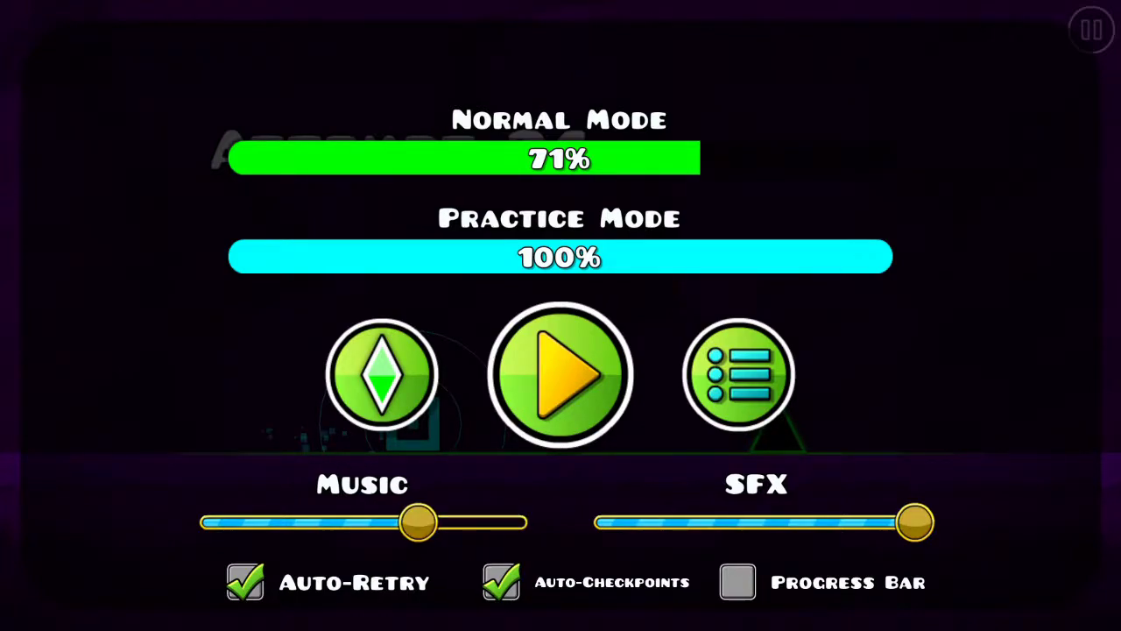
Resume the level and jump the cube over the opening spikes on a fresh attempt.
left_click(561, 375)
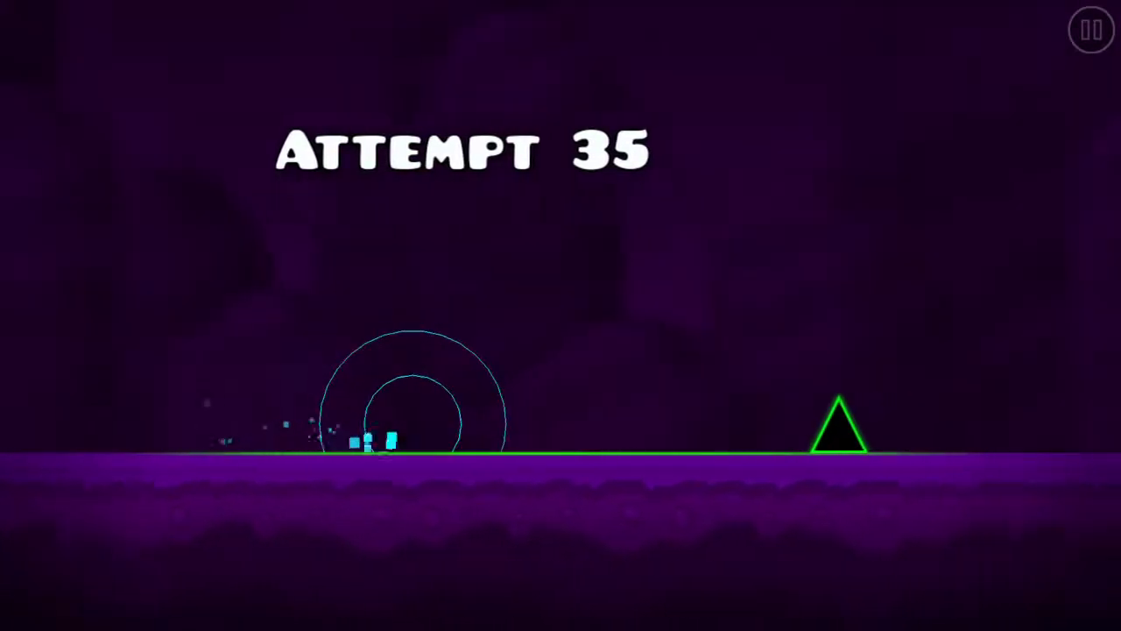
left_click(560, 351)
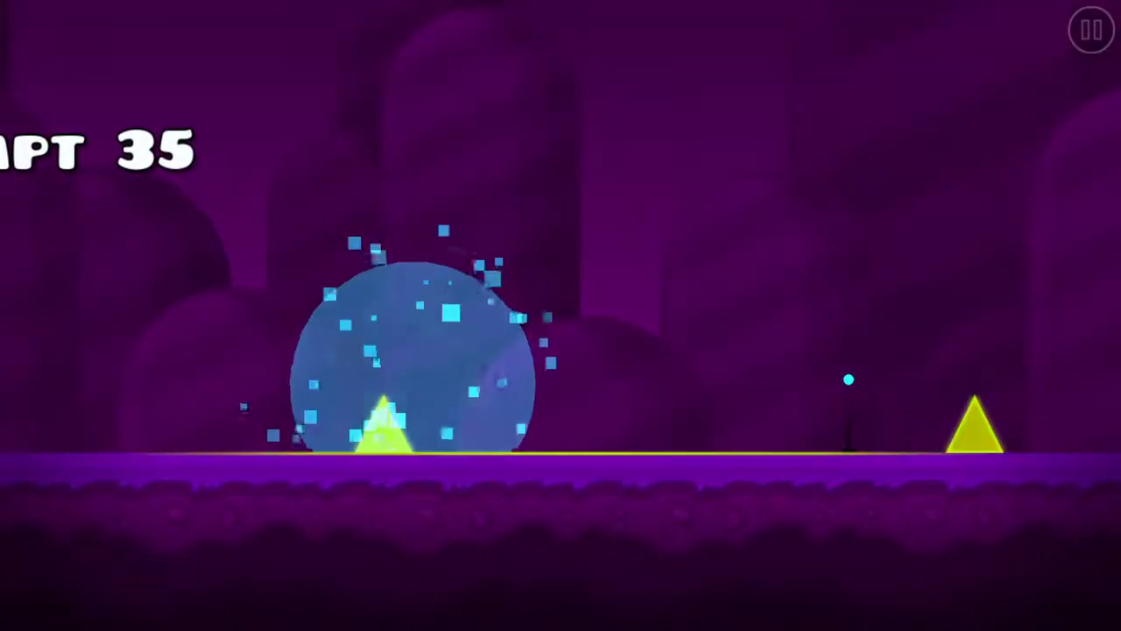
key("space")
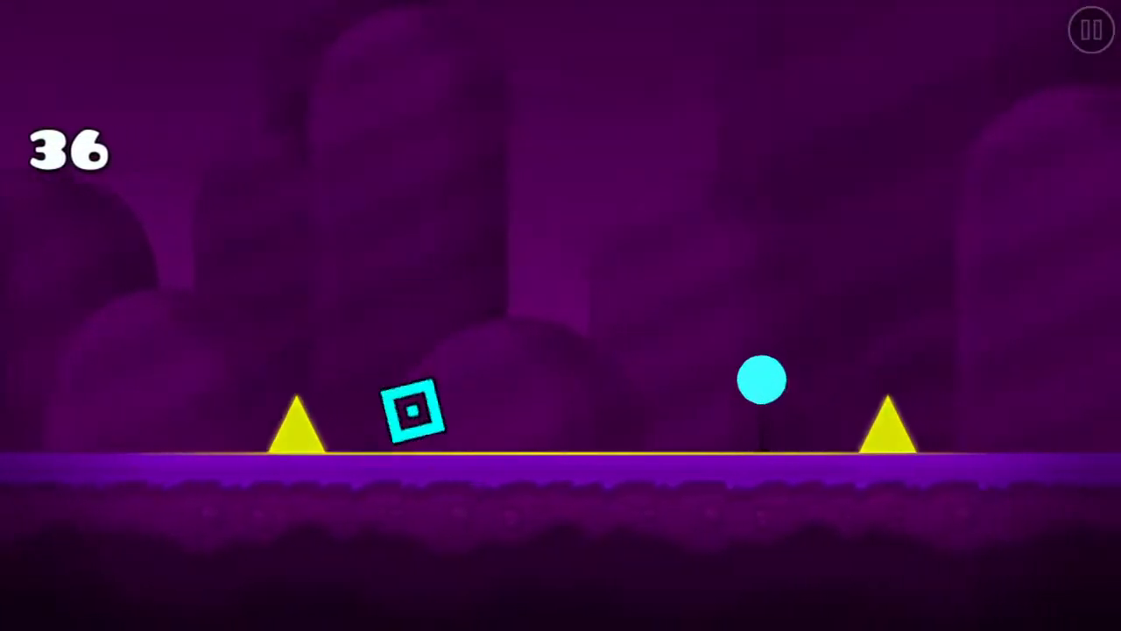
key("space")
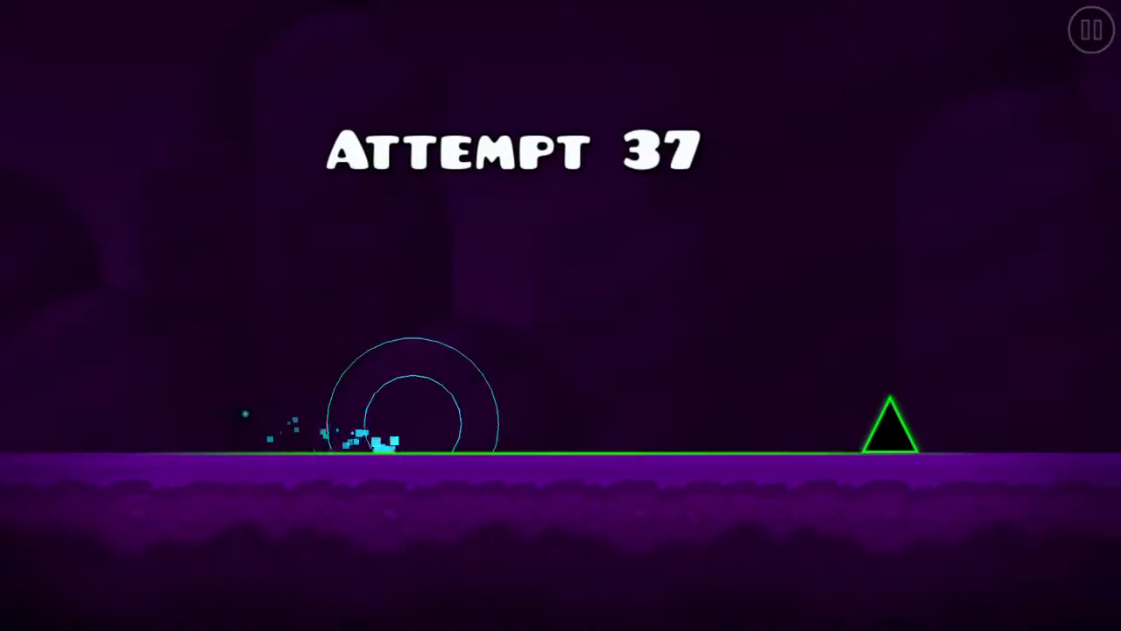
key("space")
key("space")
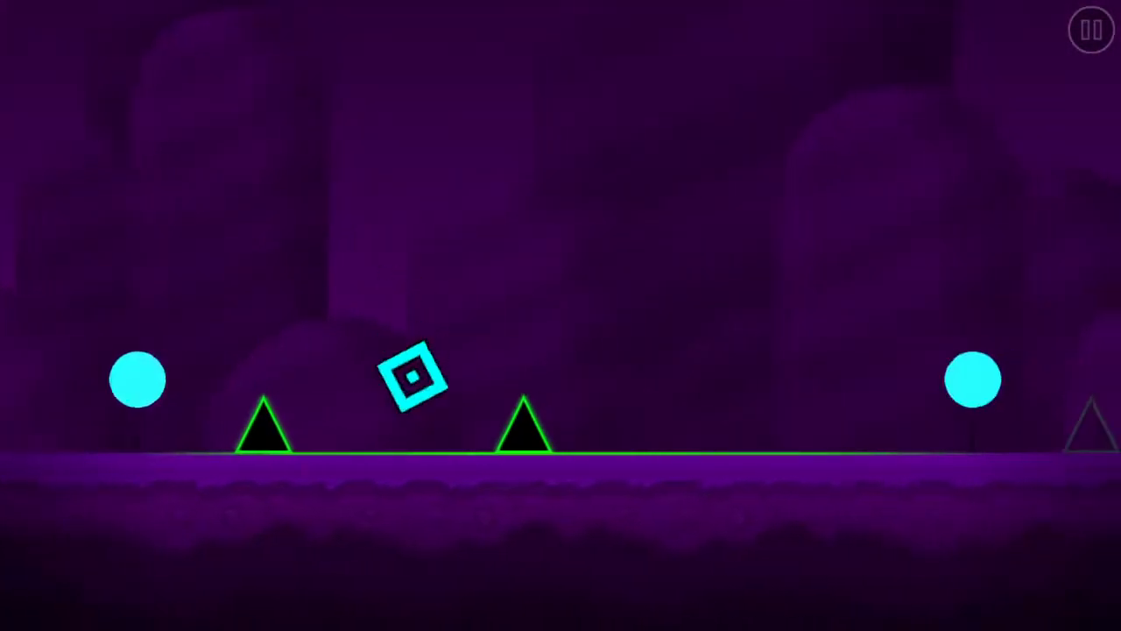
Clear the yellow spike, pillars and spike pairs, then pause to view the 71% progress.
key("space")
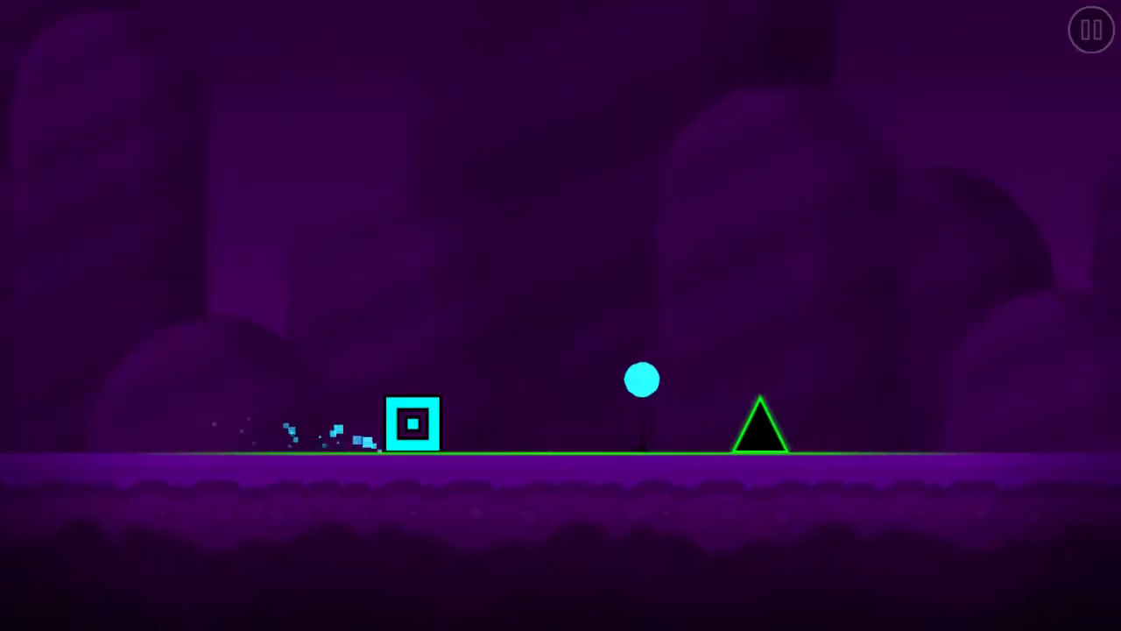
key("space")
key("space")
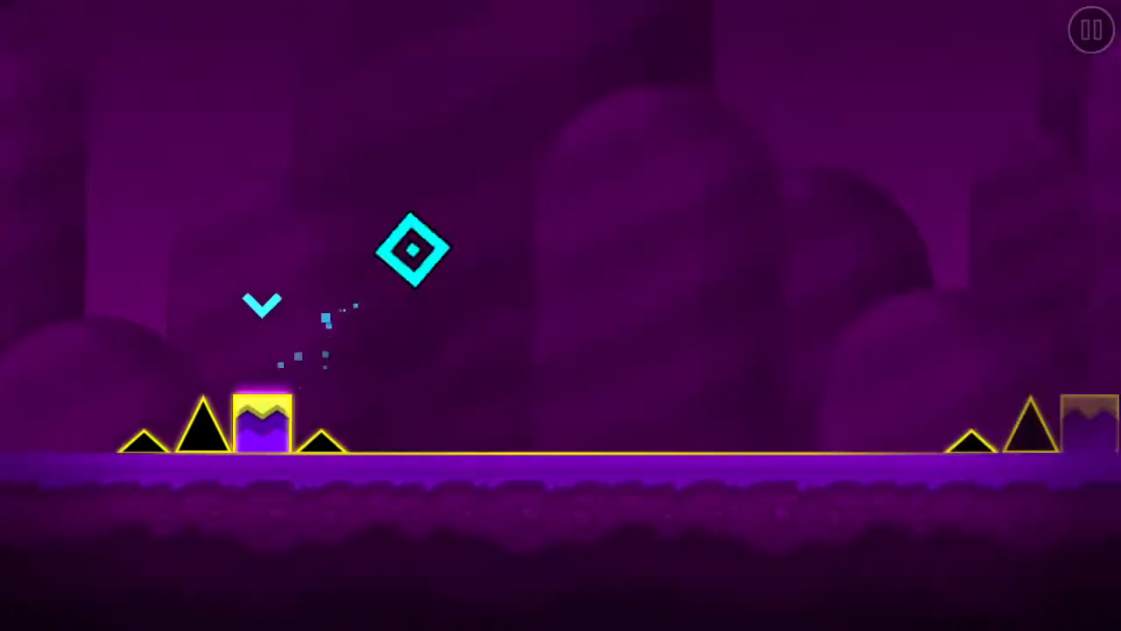
key("space")
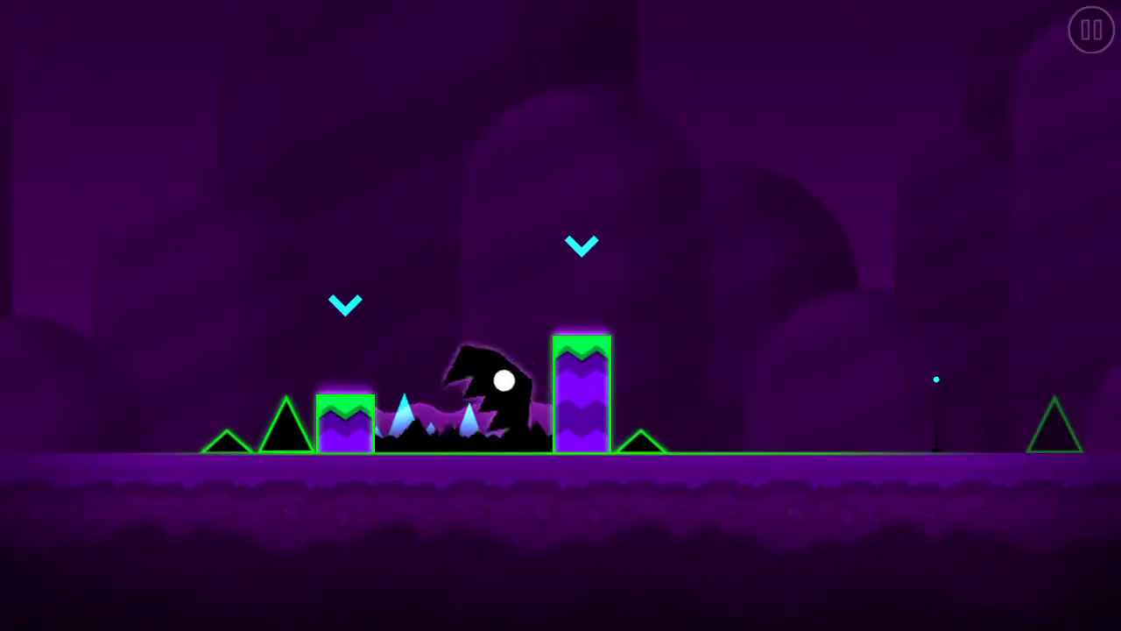
key("space")
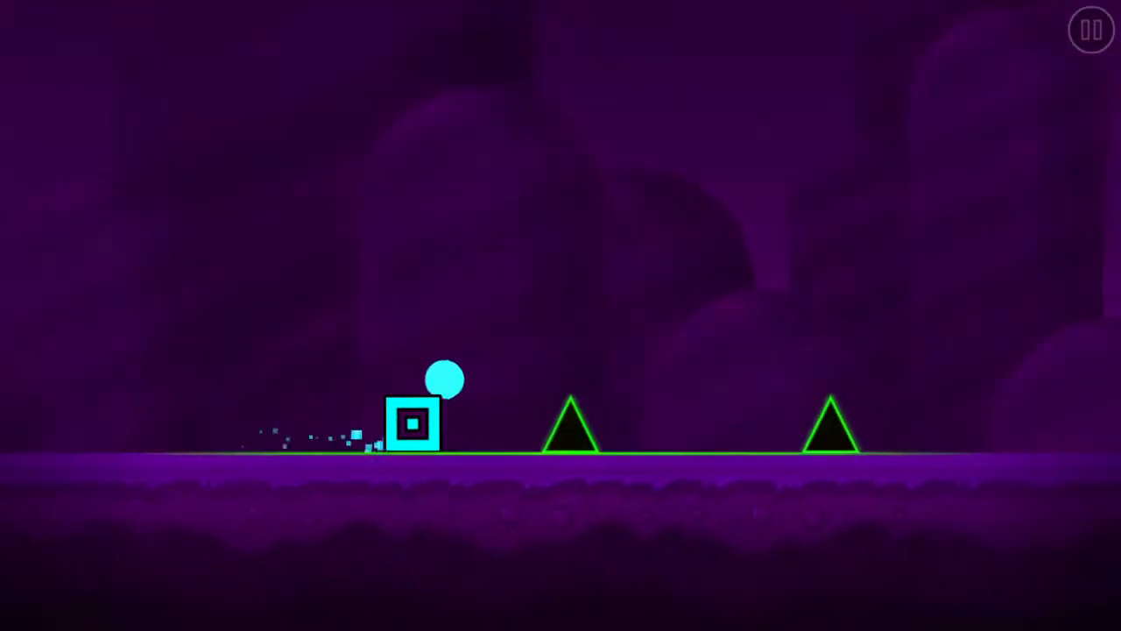
key("space")
key("space")
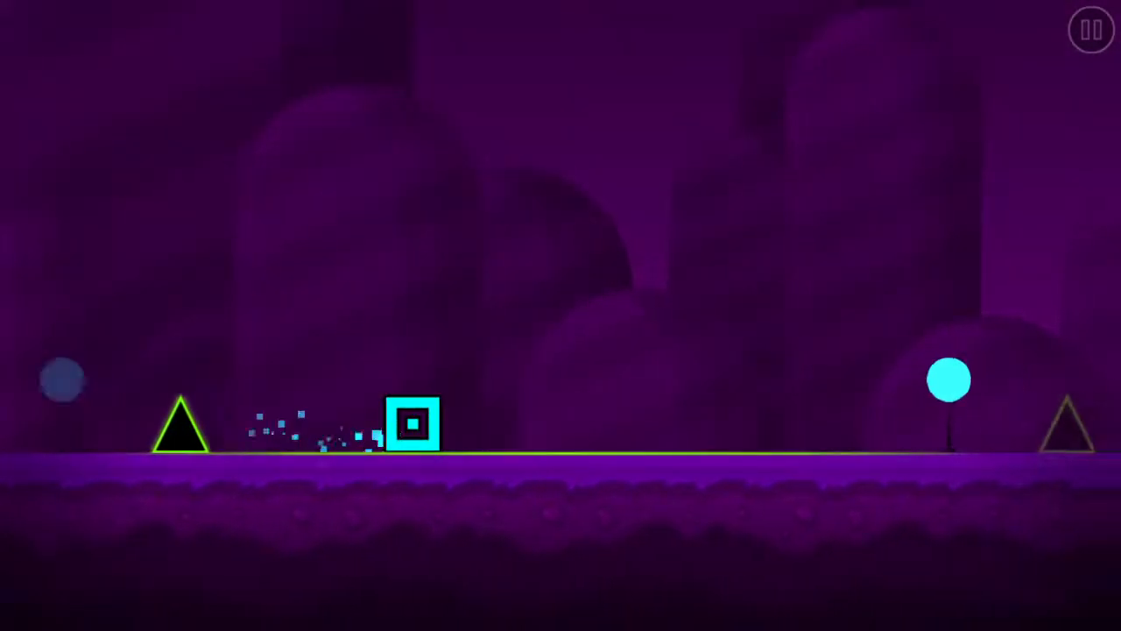
key("space")
key("Escape")
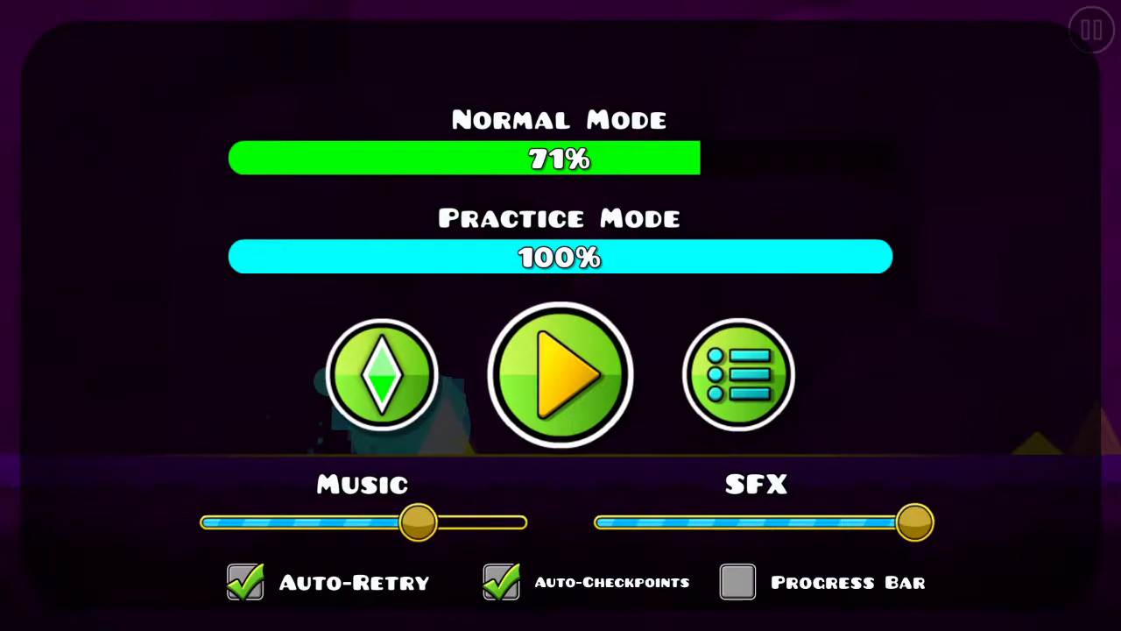